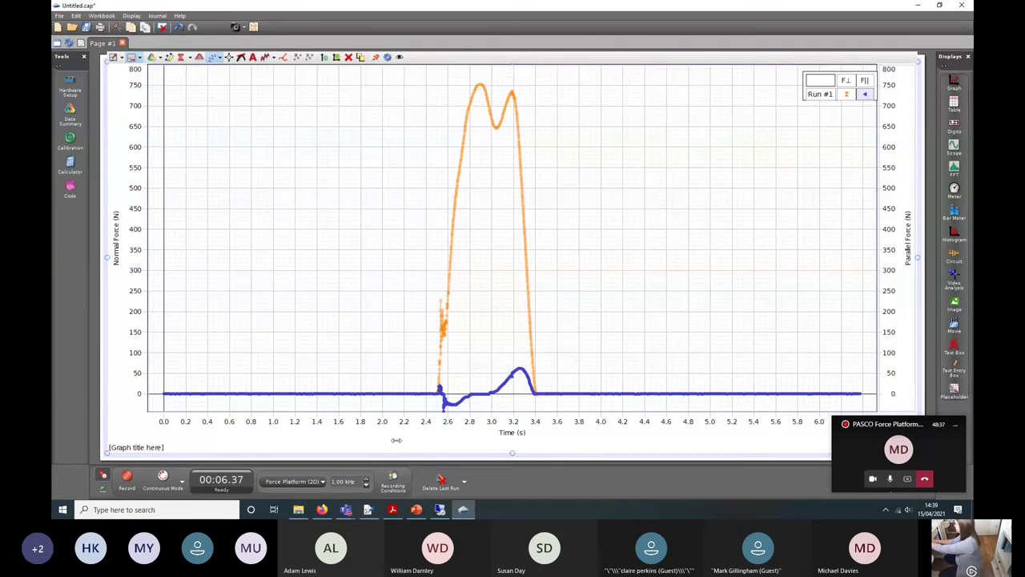
# Close the current experiment and discard its unsaved changes.
pyautogui.click(965, 7)
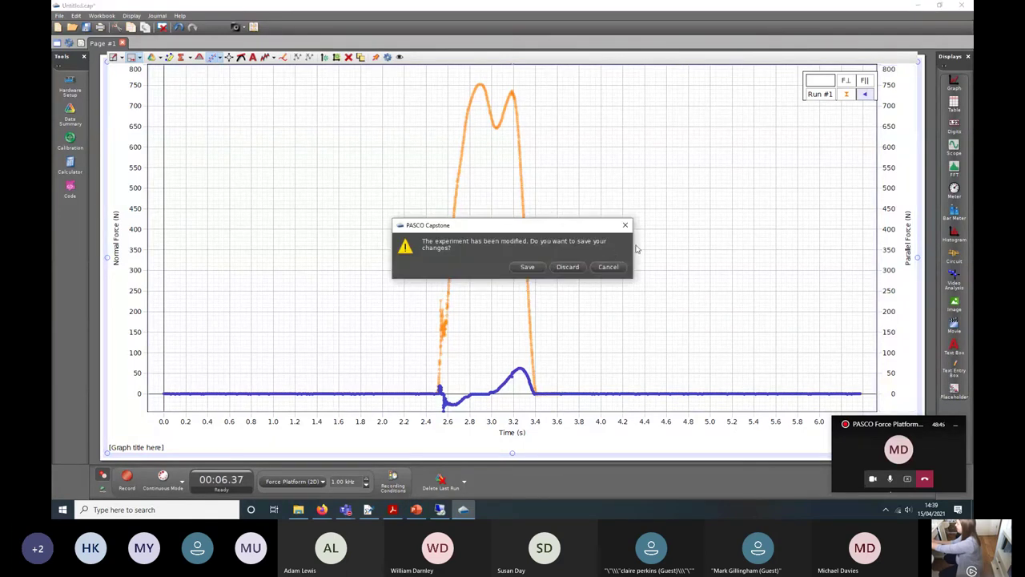
pyautogui.click(567, 267)
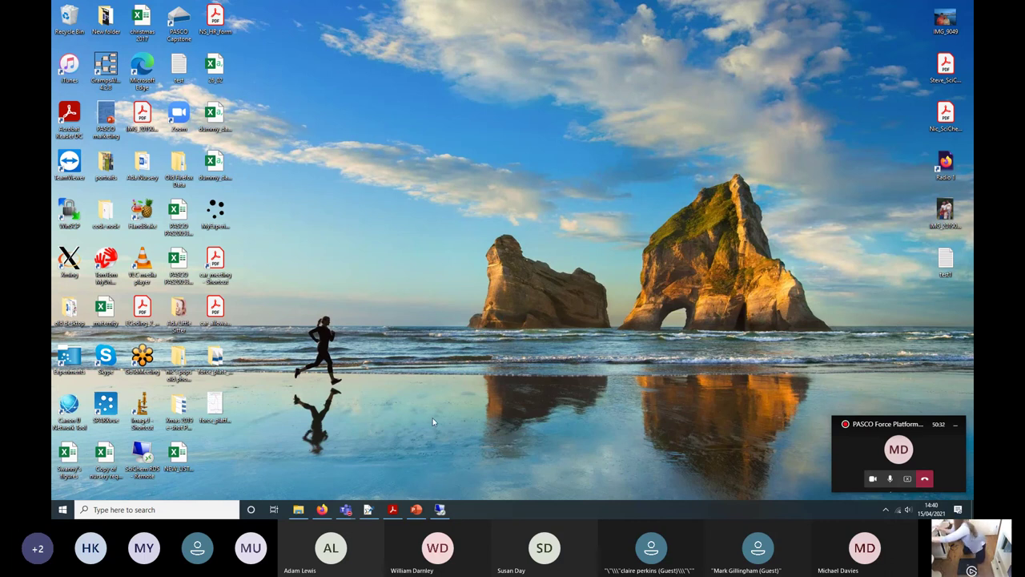
# Switch to the PASCO Force Platforms Webinar window in Microsoft Teams to view the meeting and its device settings, and minimise it.
pyautogui.moveTo(345, 509)
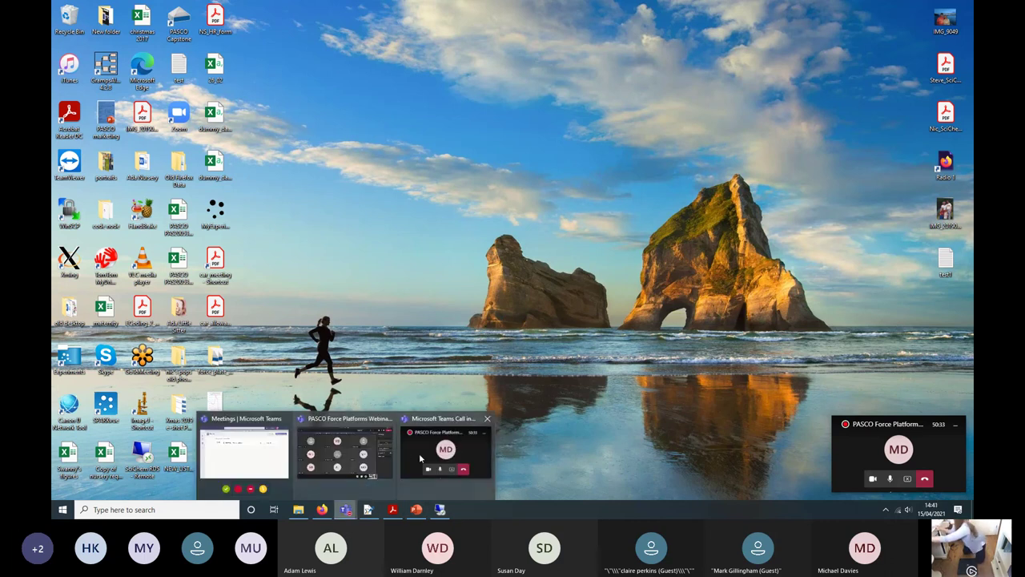
pyautogui.click(369, 475)
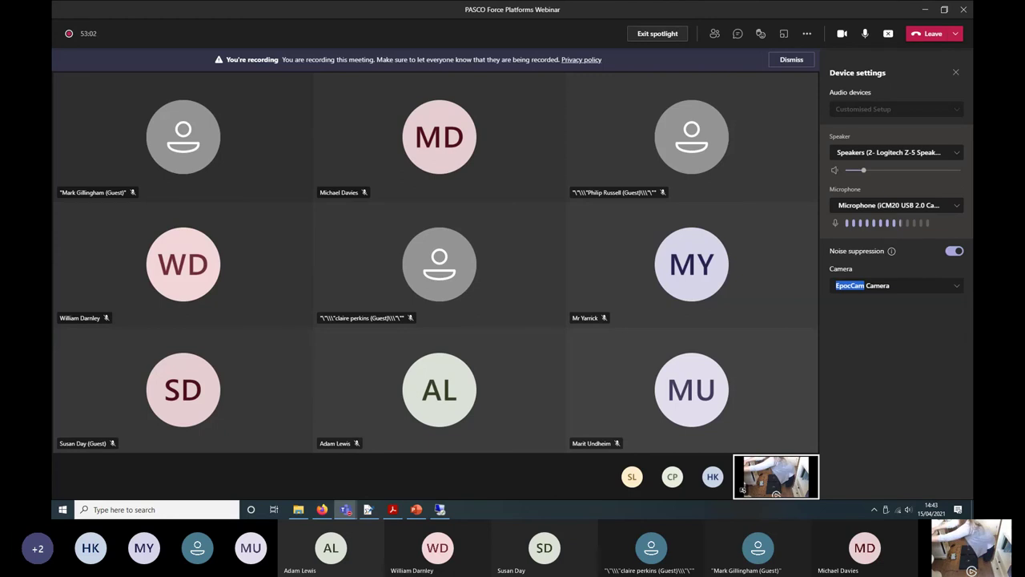
pyautogui.click(927, 10)
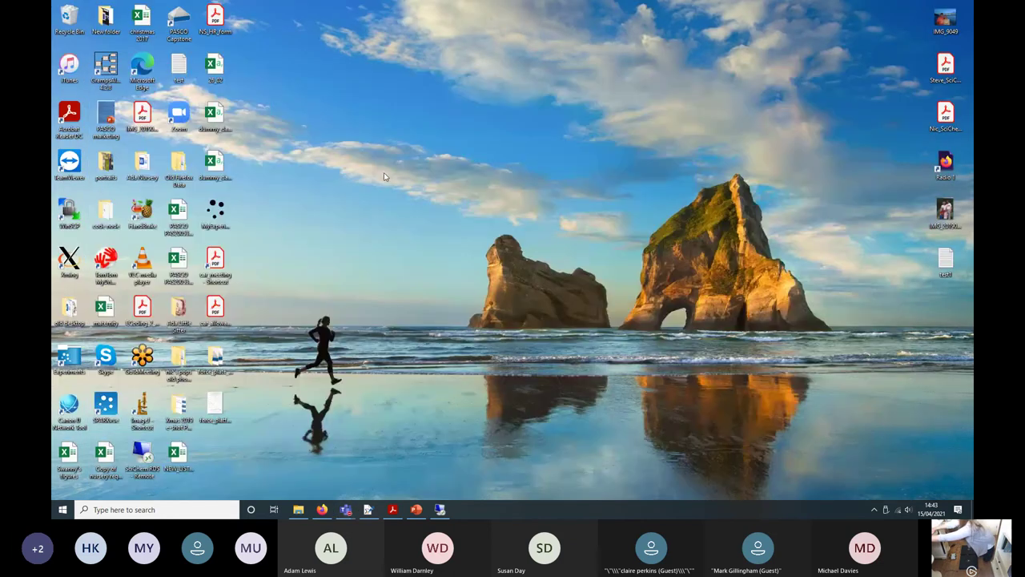
# Launch PASCO Capstone from the desktop and check both force platforms in Hardware Setup.
pyautogui.click(184, 24)
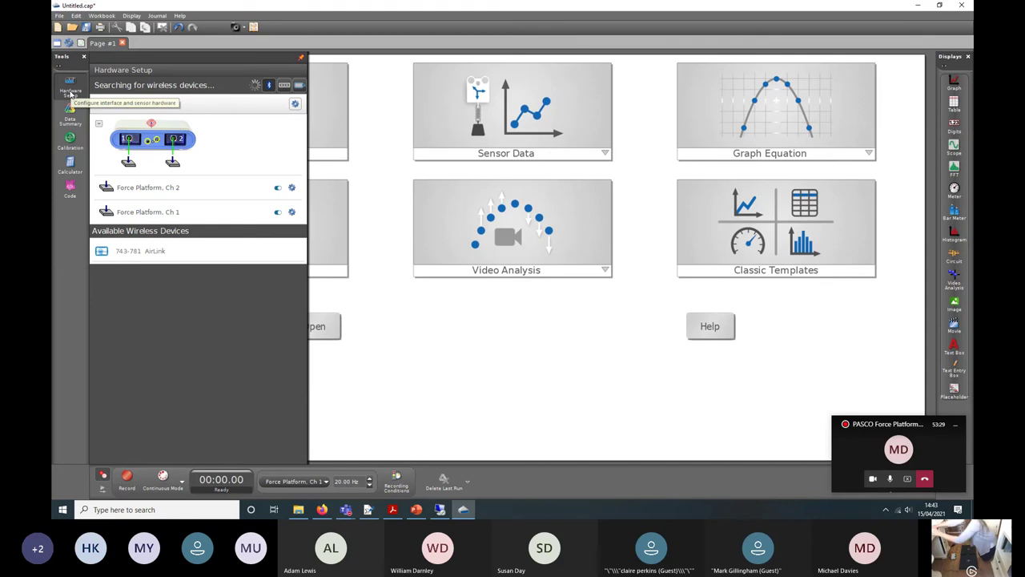
pyautogui.click(64, 88)
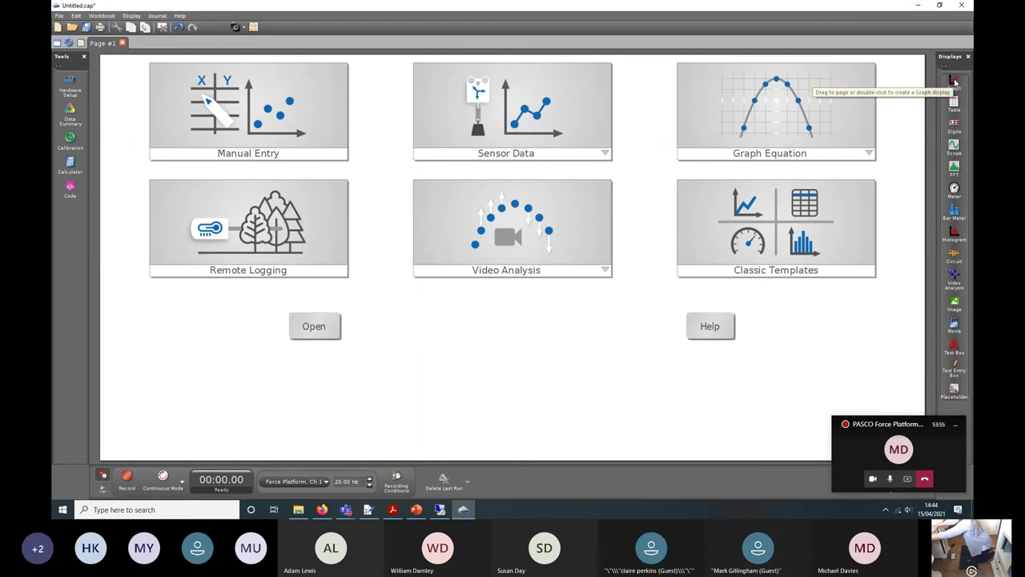
# Add a graph display to the blank page and plot Vertical Force, Ch 2 (N) on its vertical axis.
pyautogui.moveTo(955, 83); pyautogui.dragTo(512, 248)
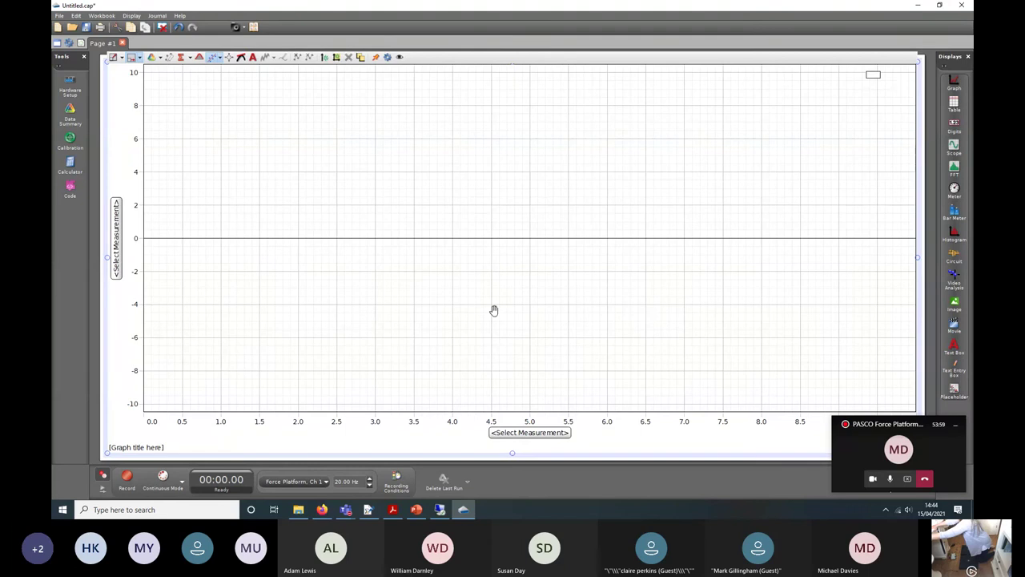
pyautogui.click(120, 264)
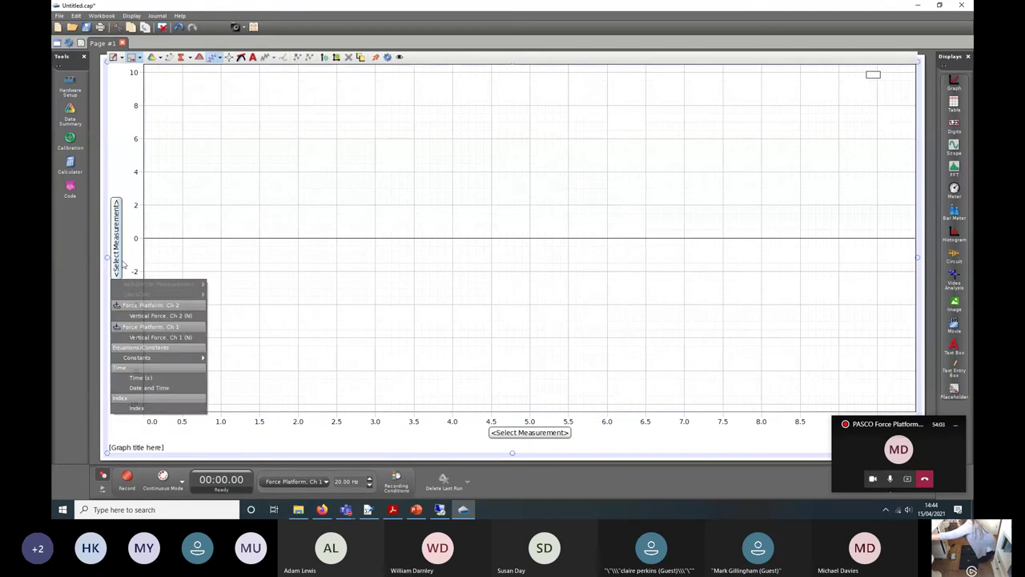
pyautogui.click(148, 318)
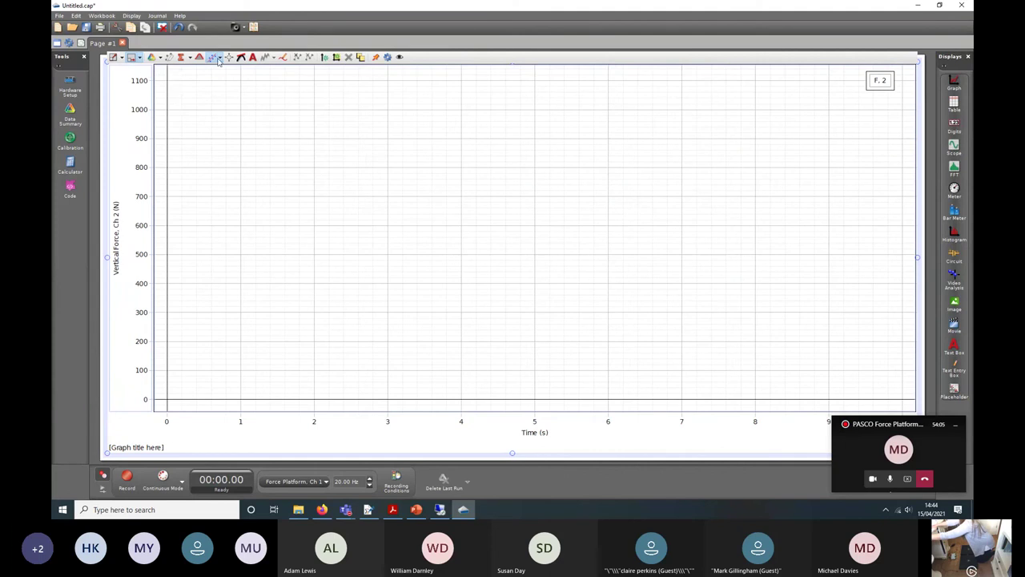
# Add a second vertical axis to the graph and assign Vertical Force, Ch 1 (N) to it.
pyautogui.click(324, 57)
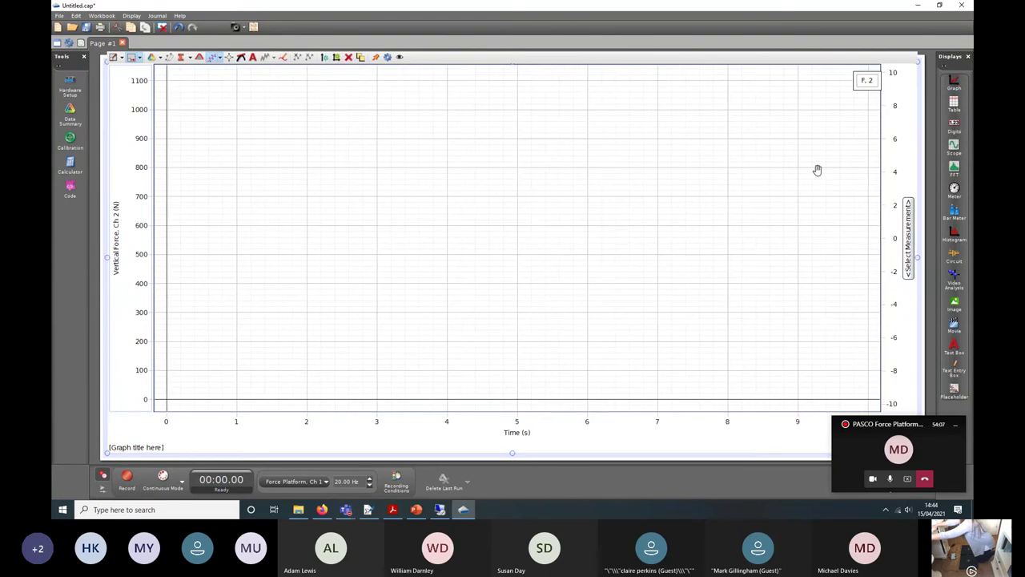
pyautogui.click(909, 236)
pyautogui.click(928, 337)
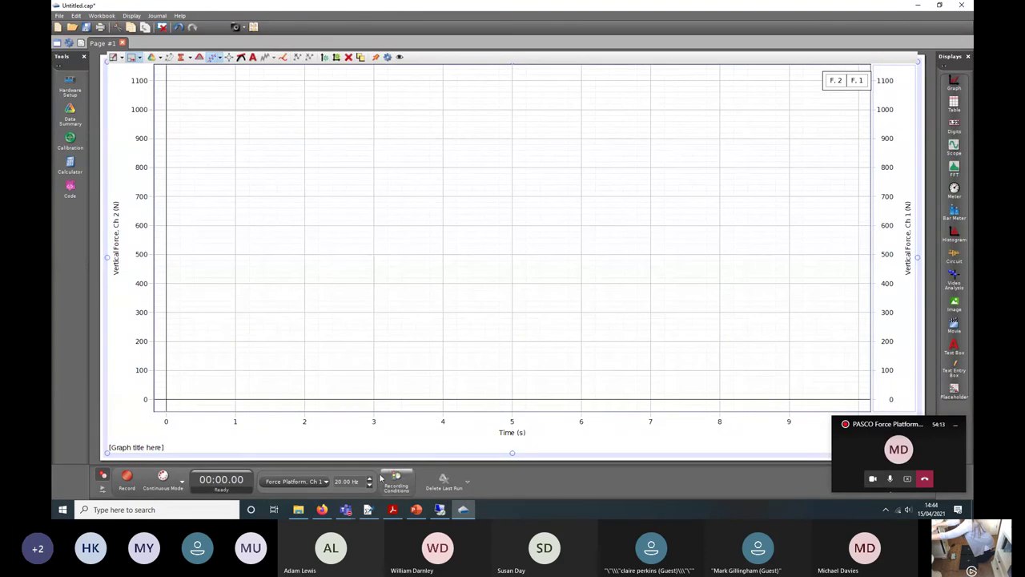
# Switch the sampling to Common Rate and set it to 1.00 kHz.
pyautogui.click(325, 484)
pyautogui.click(325, 483)
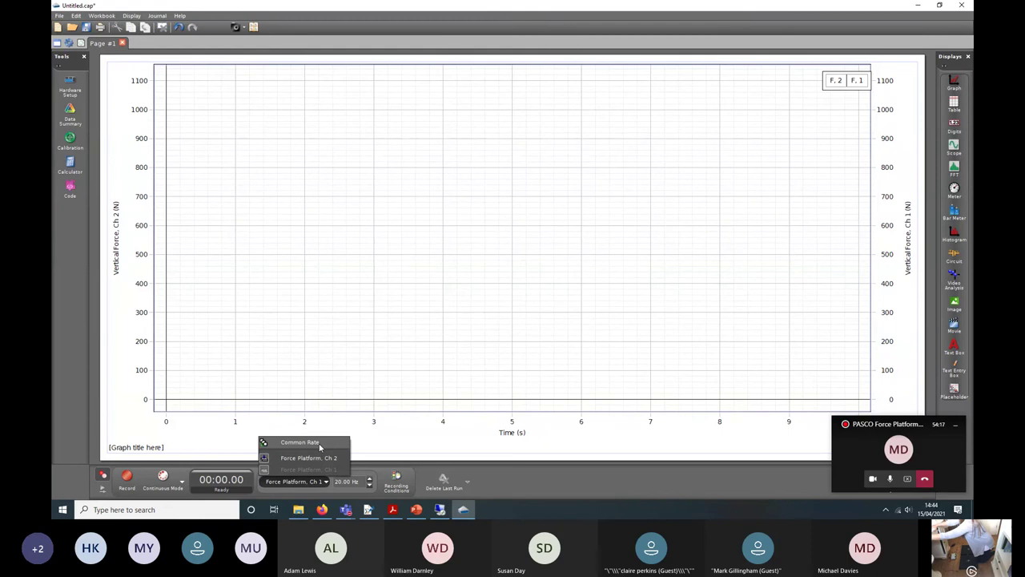
pyautogui.click(319, 444)
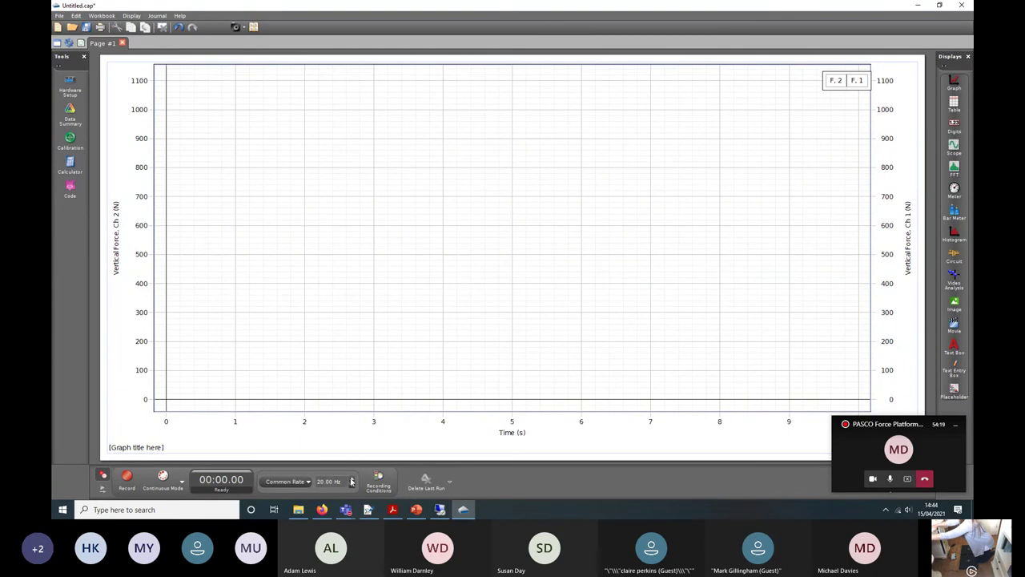
pyautogui.click(352, 478)
pyautogui.click(352, 479)
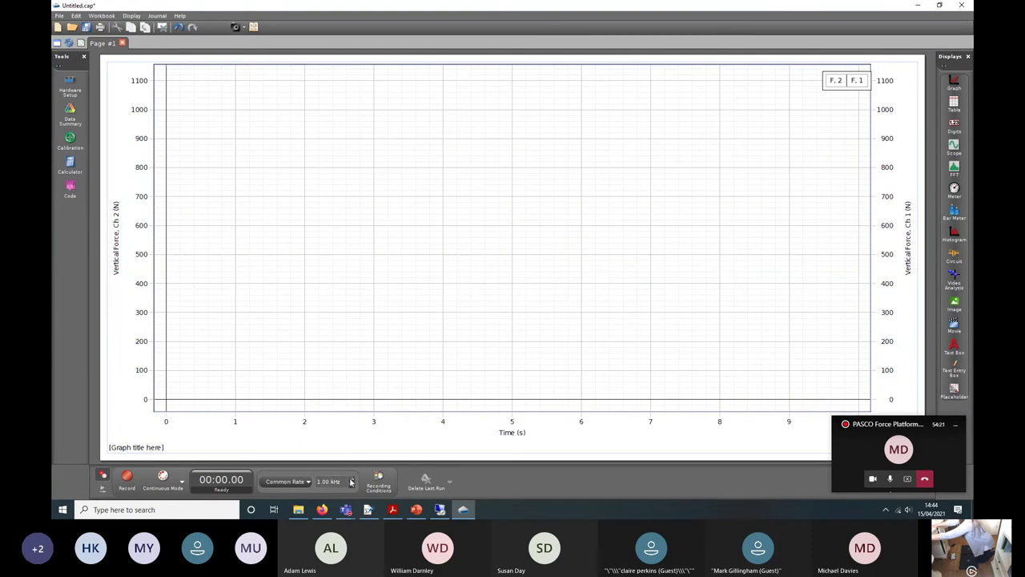
# Record a jump on the two force platforms for about 4.3 s and scale the graph to fit the data.
pyautogui.click(126, 477)
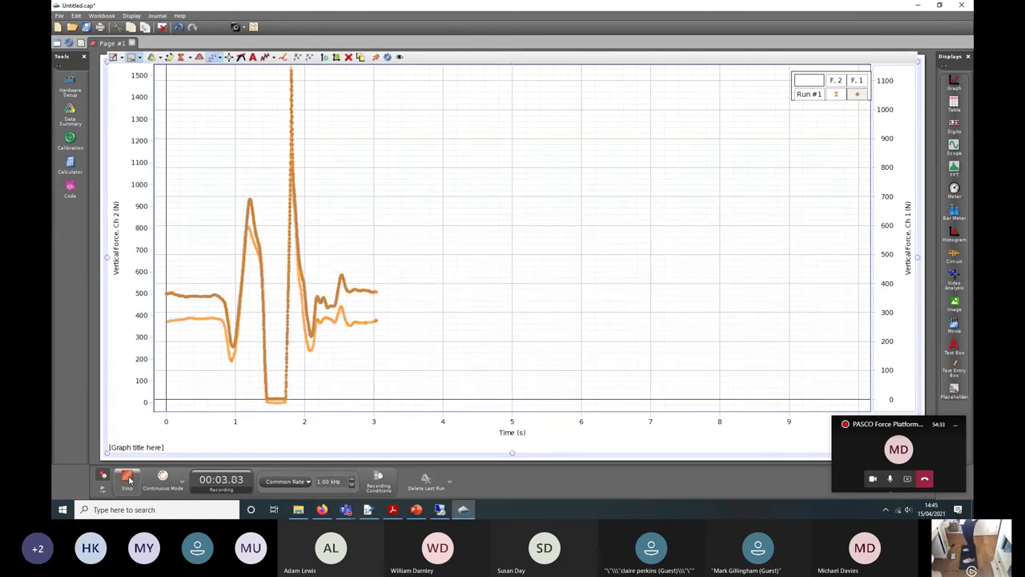
pyautogui.click(129, 478)
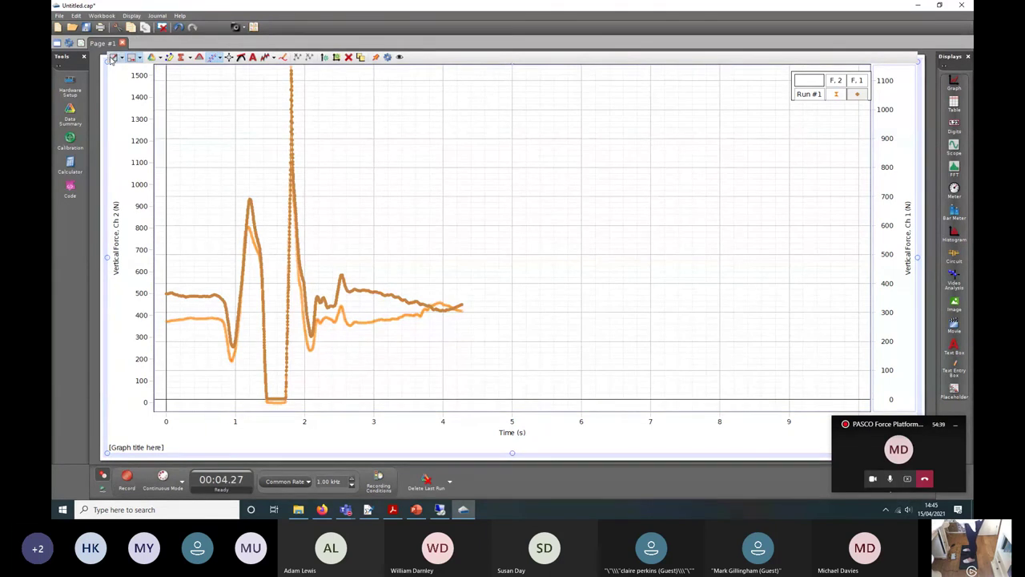
pyautogui.click(112, 58)
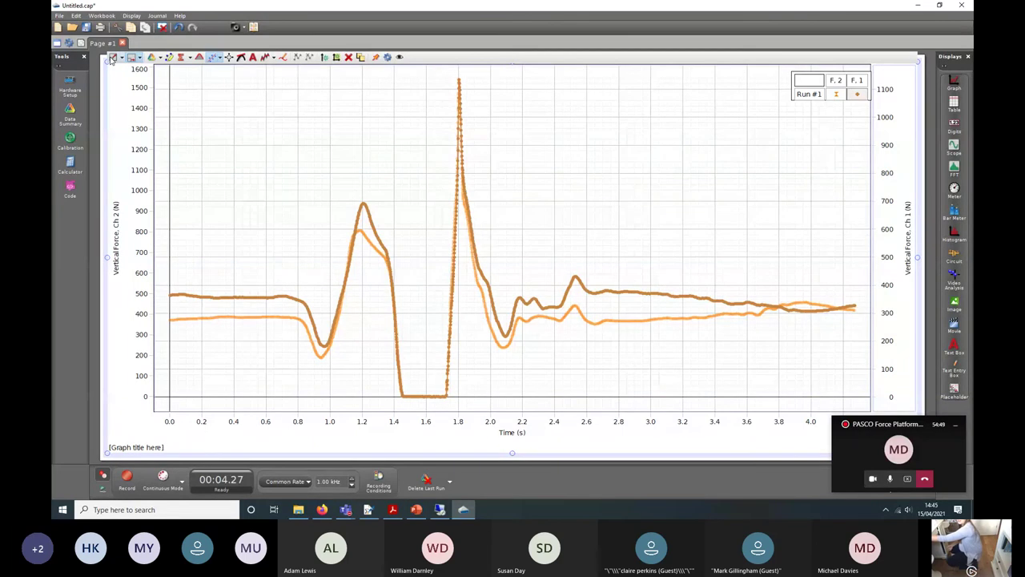
# Create the calculation sumforce=[Vertical Force, Ch 2 (N)]+[Vertical Force, Ch 1 (N)] with units N, and close the calculator.
pyautogui.click(71, 168)
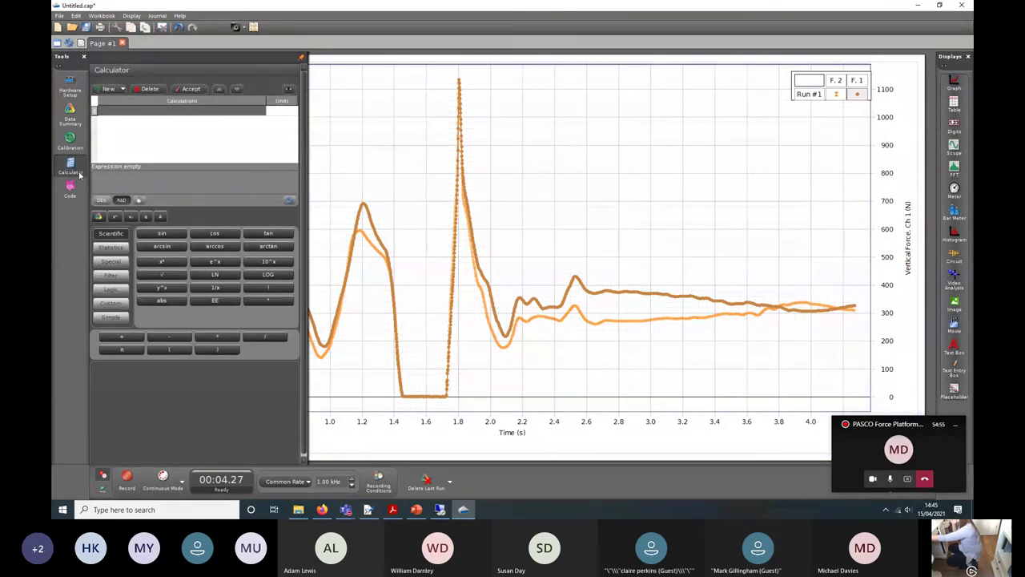
pyautogui.click(112, 90)
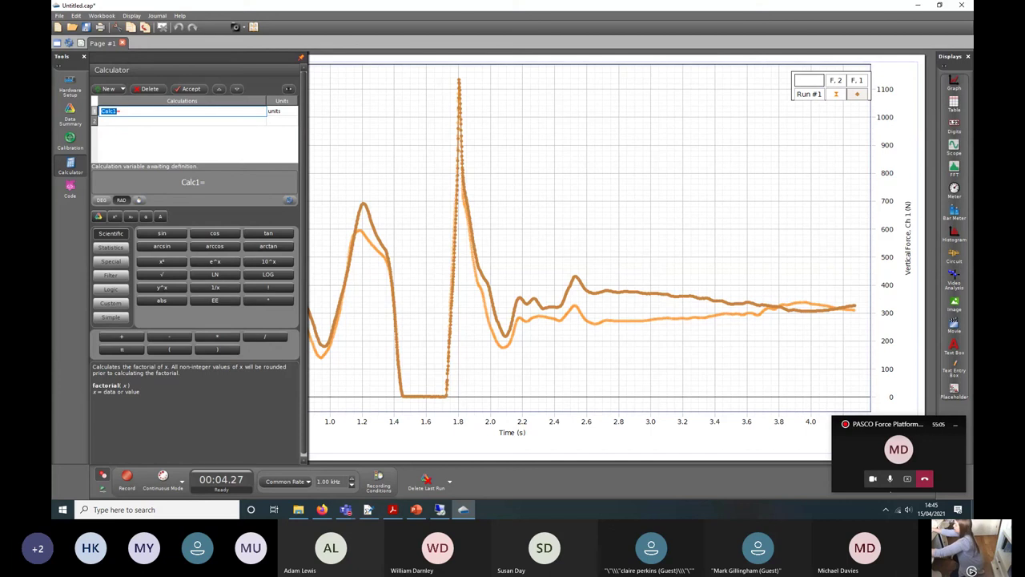
pyautogui.write('sumforce=')
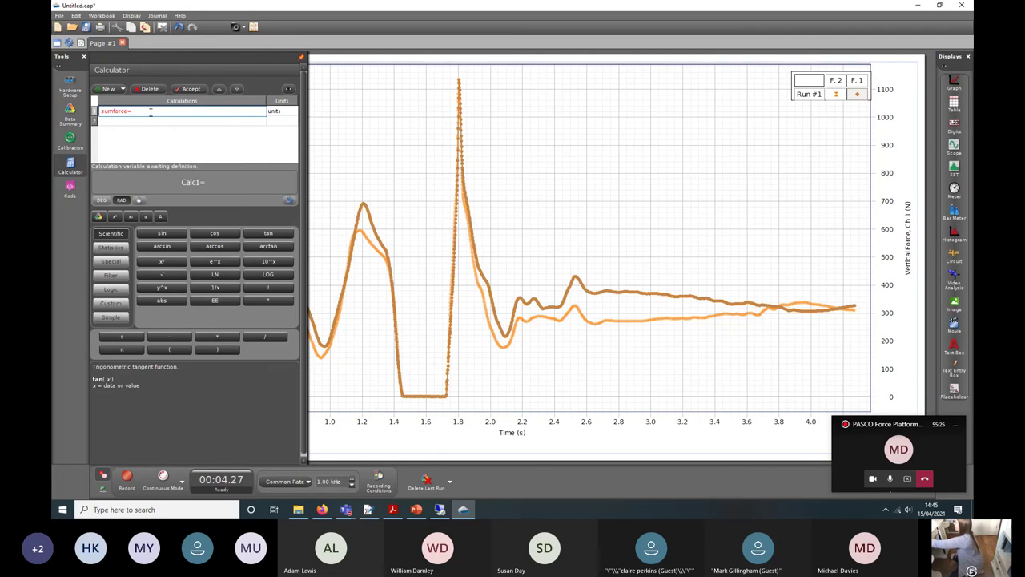
pyautogui.write('[')
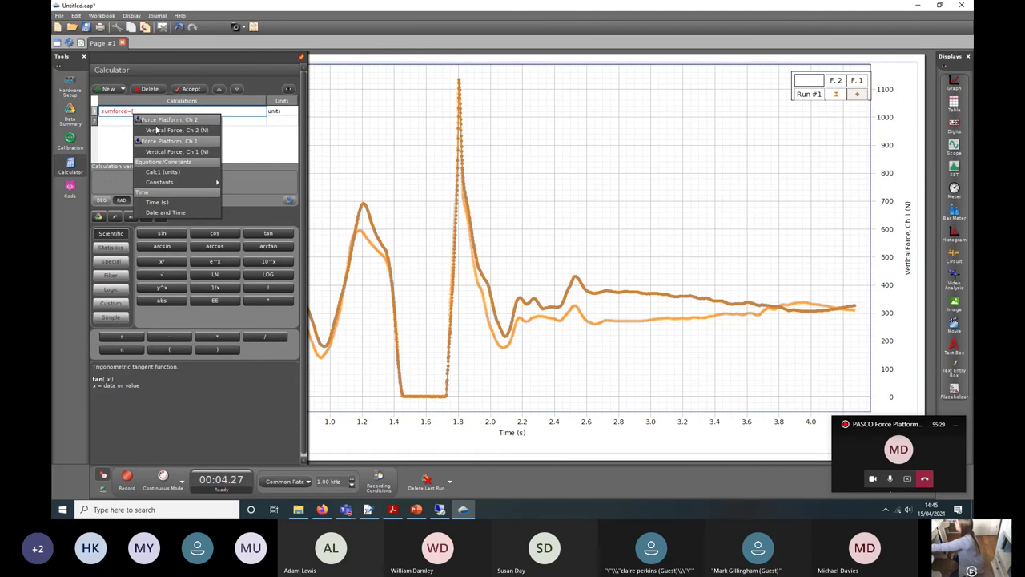
pyautogui.click(162, 134)
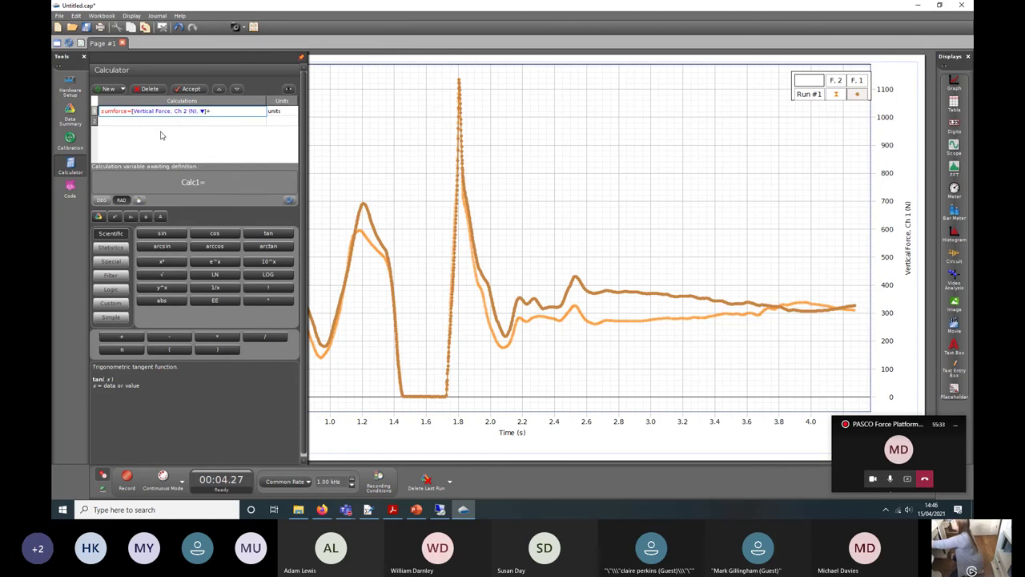
pyautogui.write('+[')
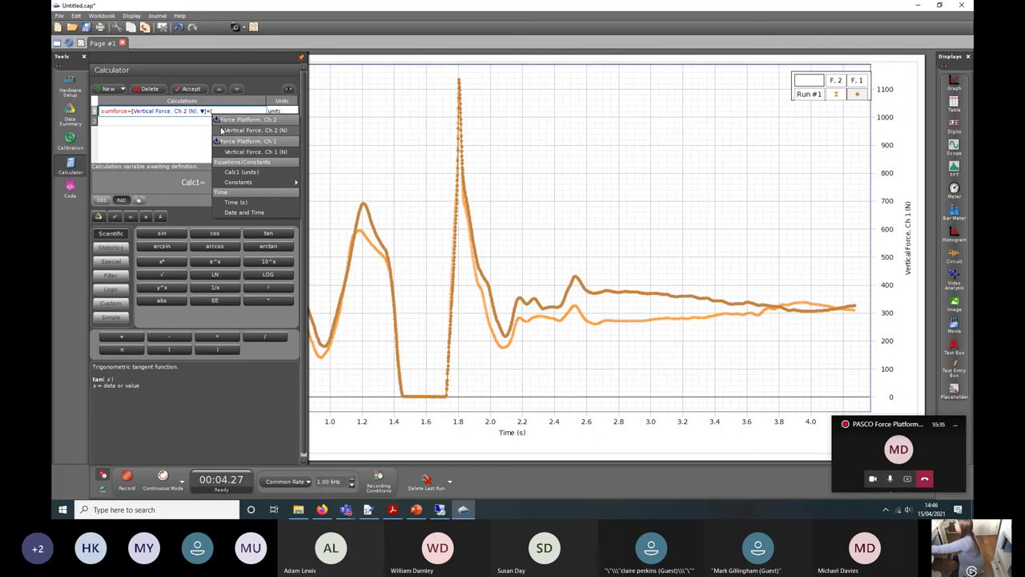
pyautogui.click(237, 152)
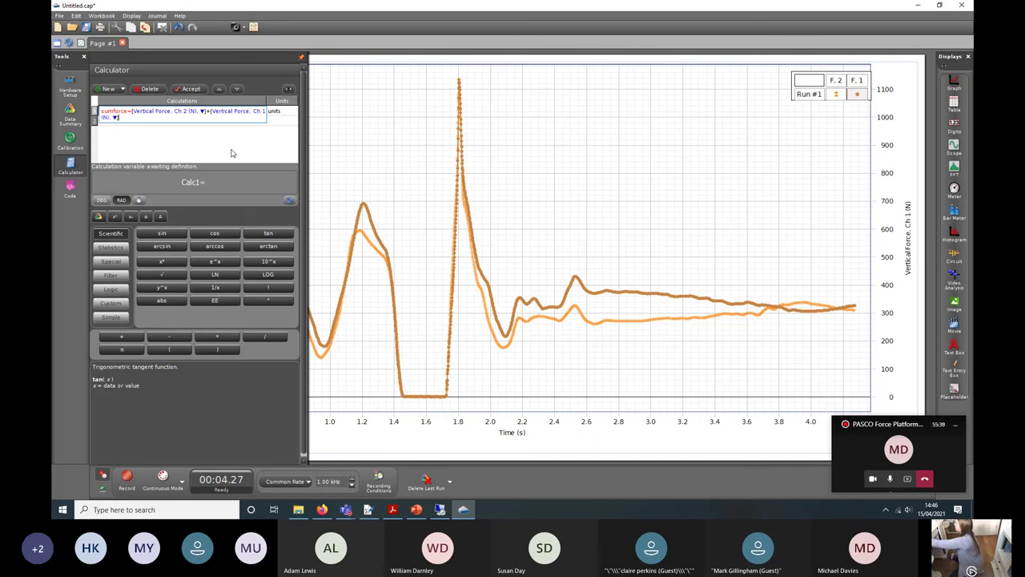
pyautogui.press('Return')
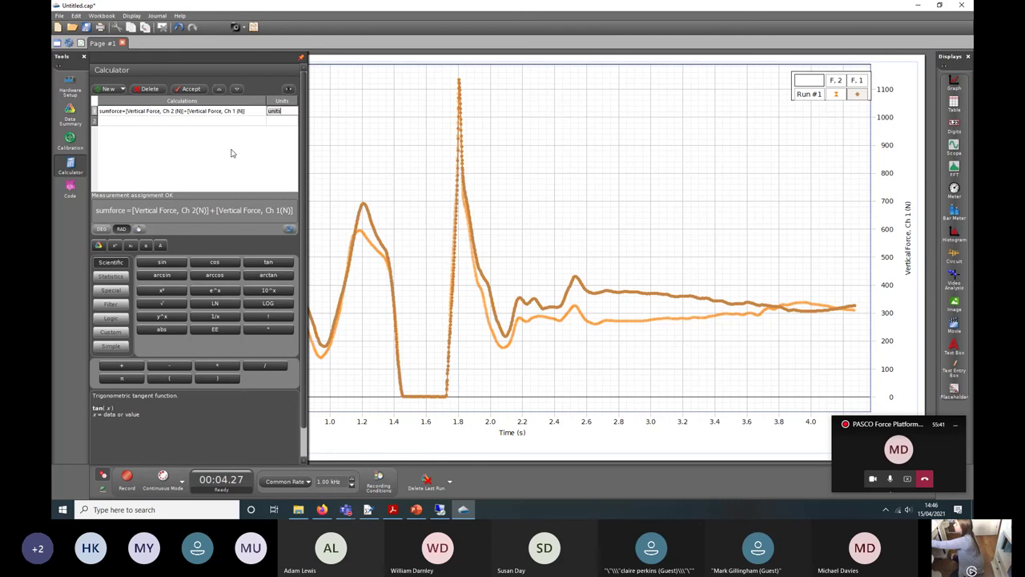
pyautogui.write('N')
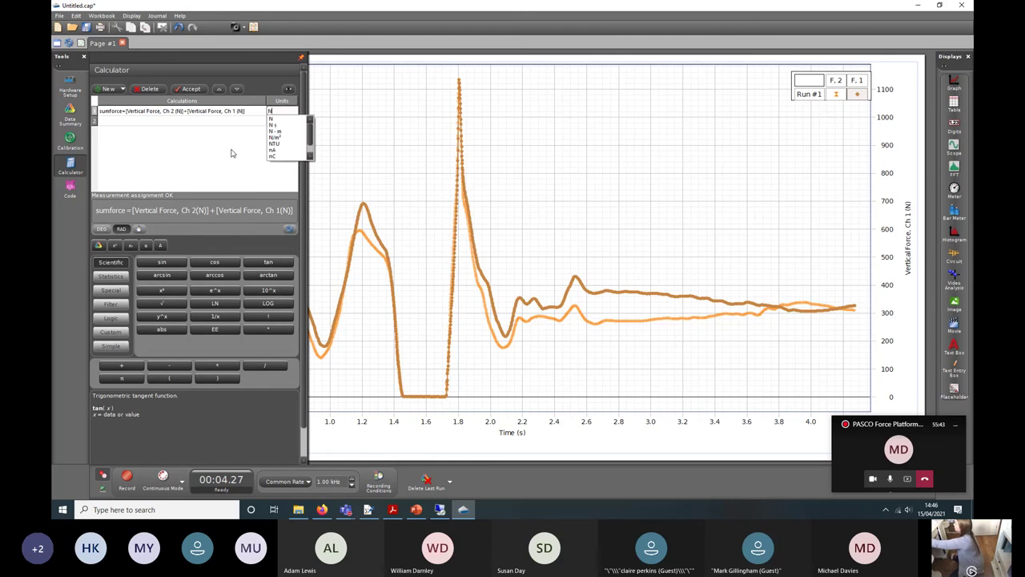
pyautogui.press('Return')
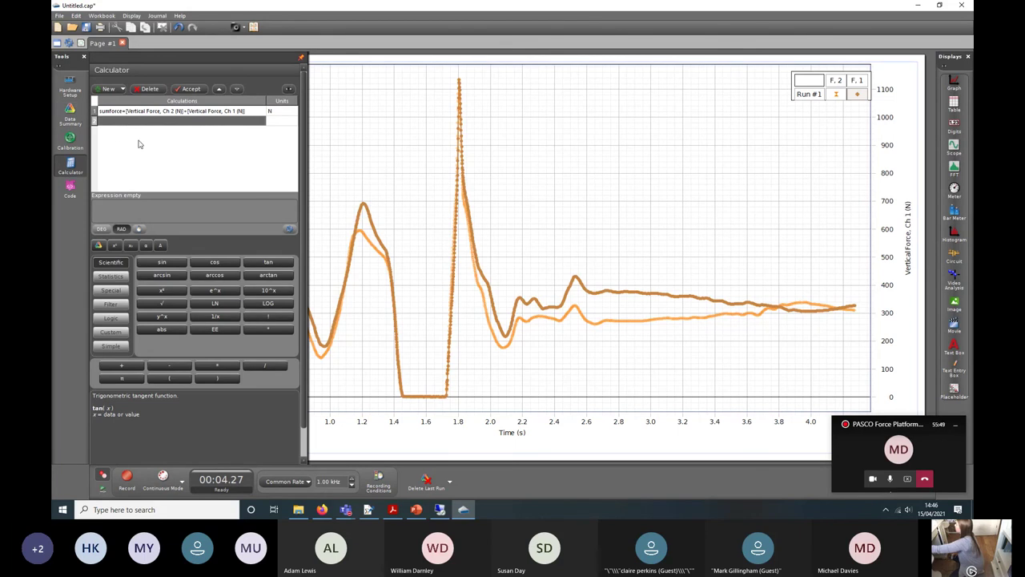
pyautogui.click(70, 166)
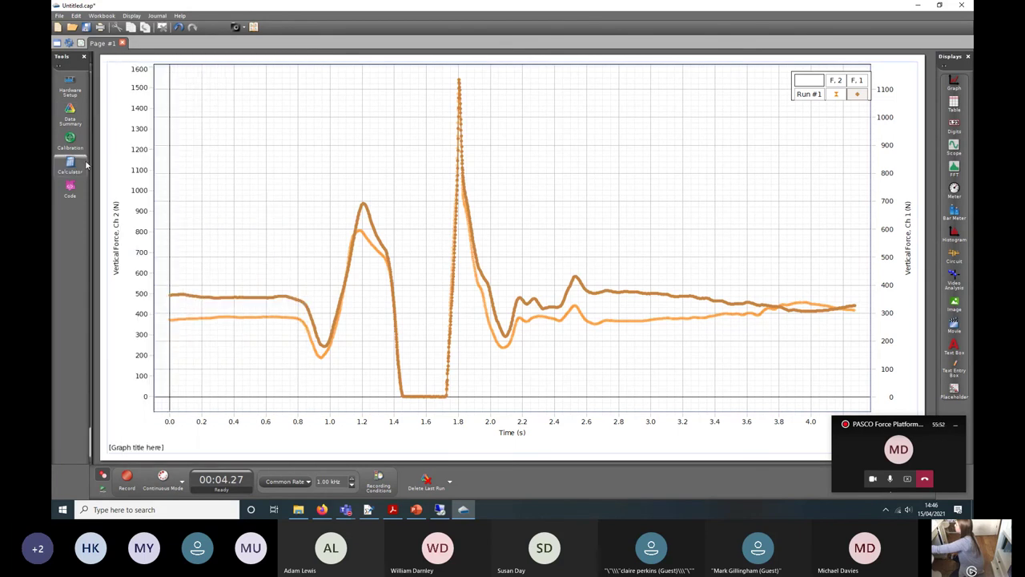
# Add another vertical axis to the graph and plot the sumforce (N) calculation on it.
pyautogui.click(326, 59)
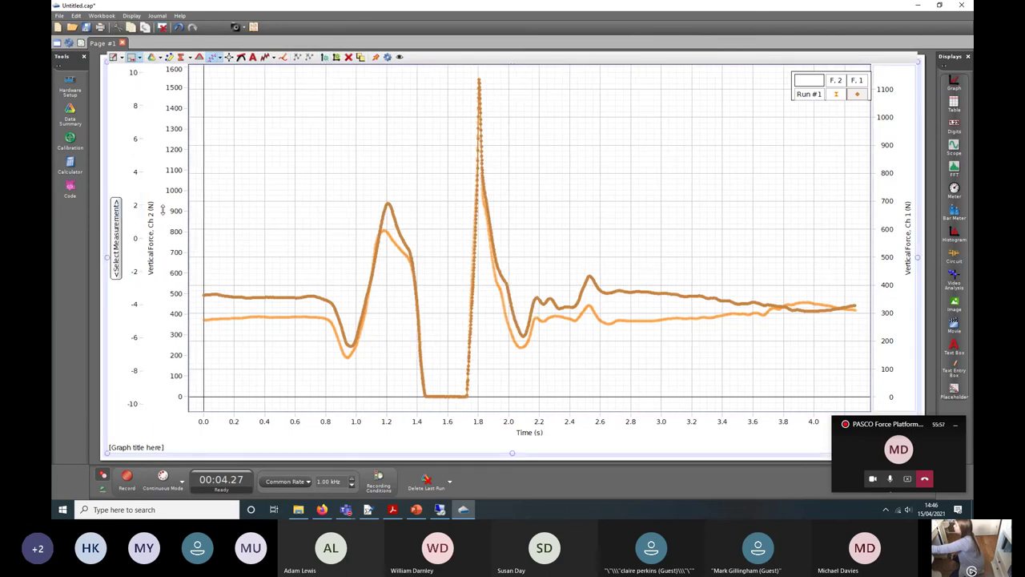
pyautogui.click(119, 247)
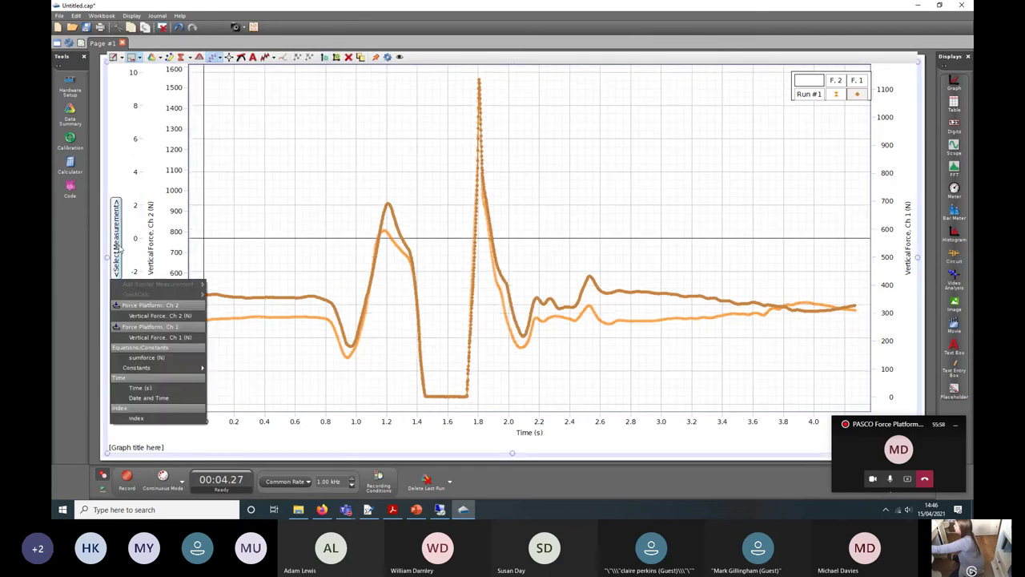
pyautogui.click(148, 357)
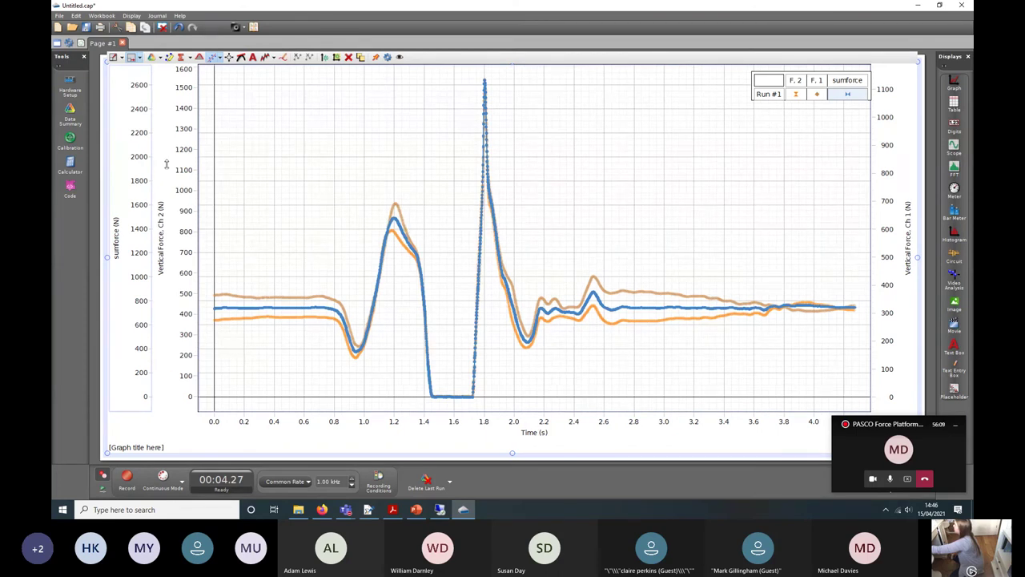
# Turn on All Axes Share Origin for the graph's plot area.
pyautogui.rightClick(262, 171)
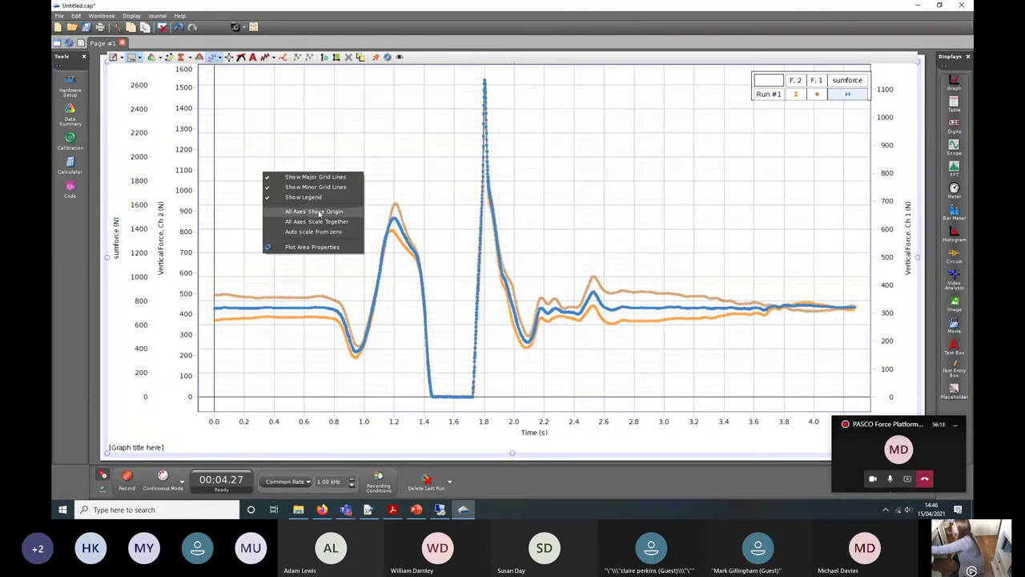
pyautogui.click(428, 130)
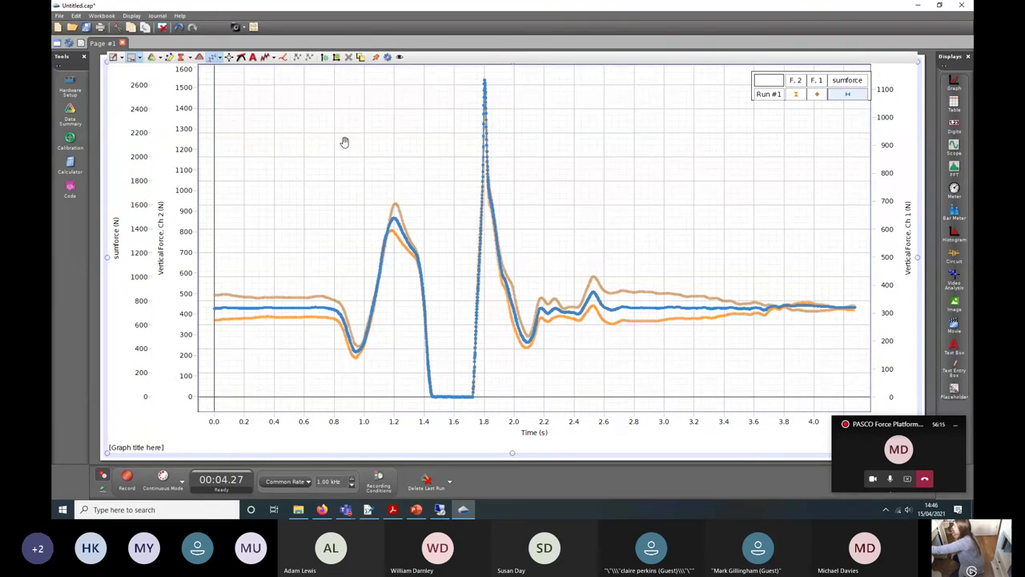
pyautogui.rightClick(296, 149)
pyautogui.click(334, 188)
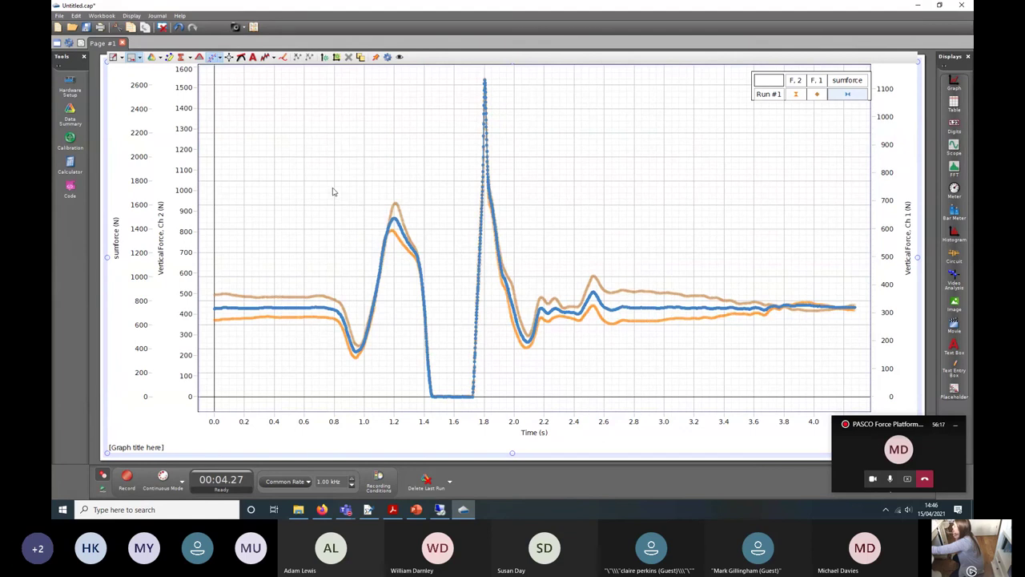
# Turn on All Axes Scale Together and Auto scale from zero for the plot area, and scale the graph to fit the data.
pyautogui.rightClick(322, 182)
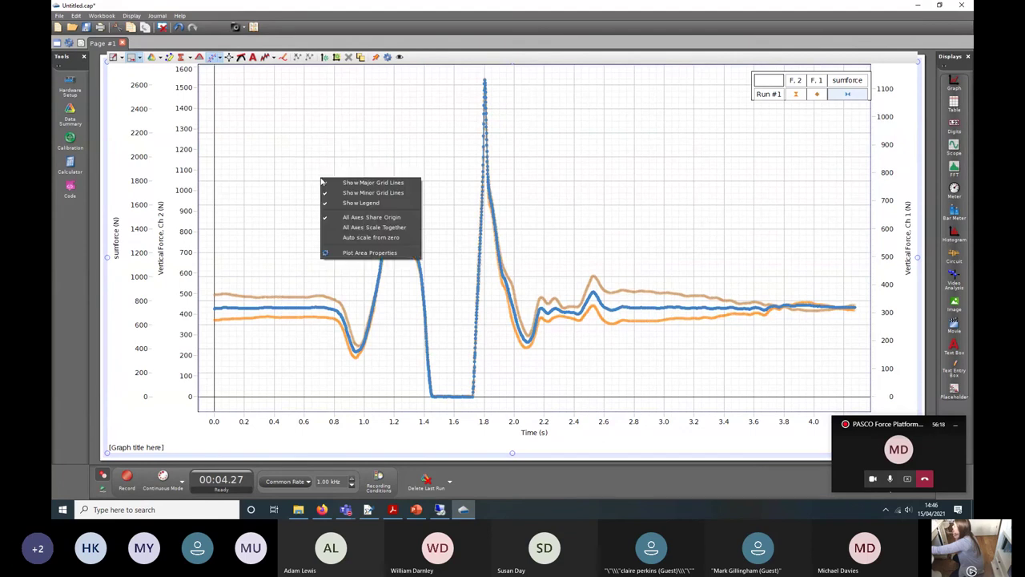
pyautogui.click(374, 227)
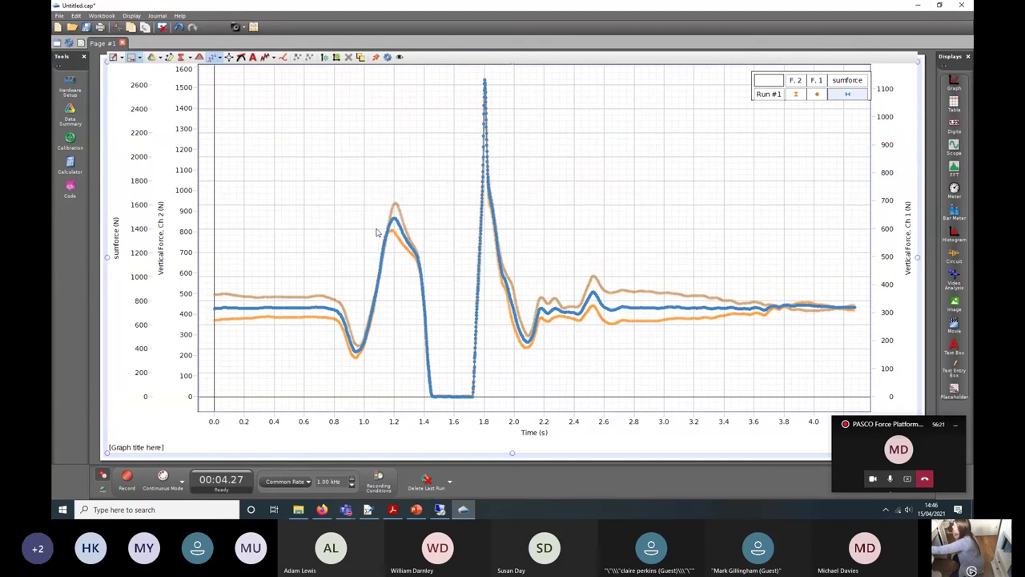
pyautogui.rightClick(334, 193)
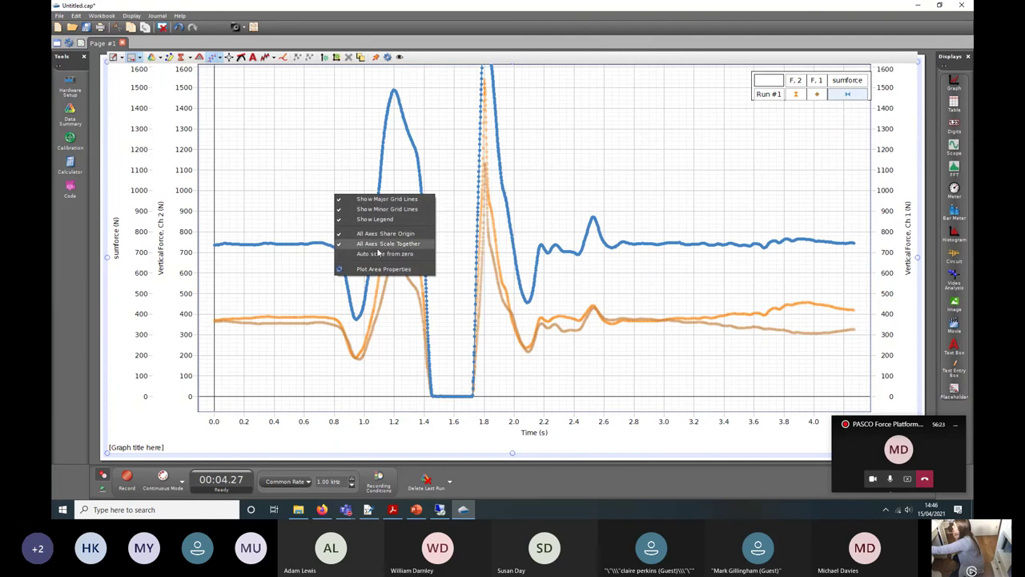
pyautogui.click(379, 254)
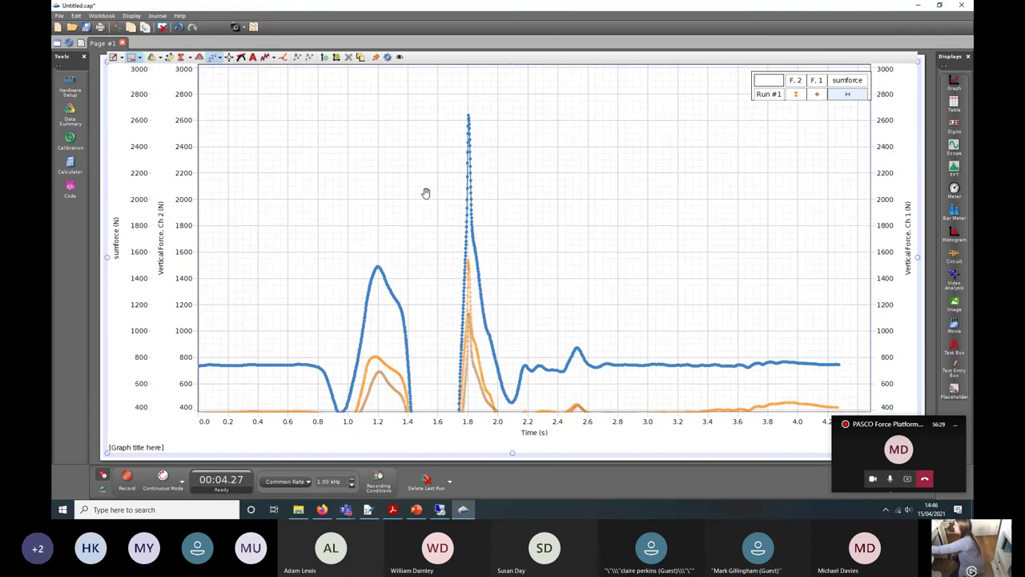
pyautogui.click(113, 57)
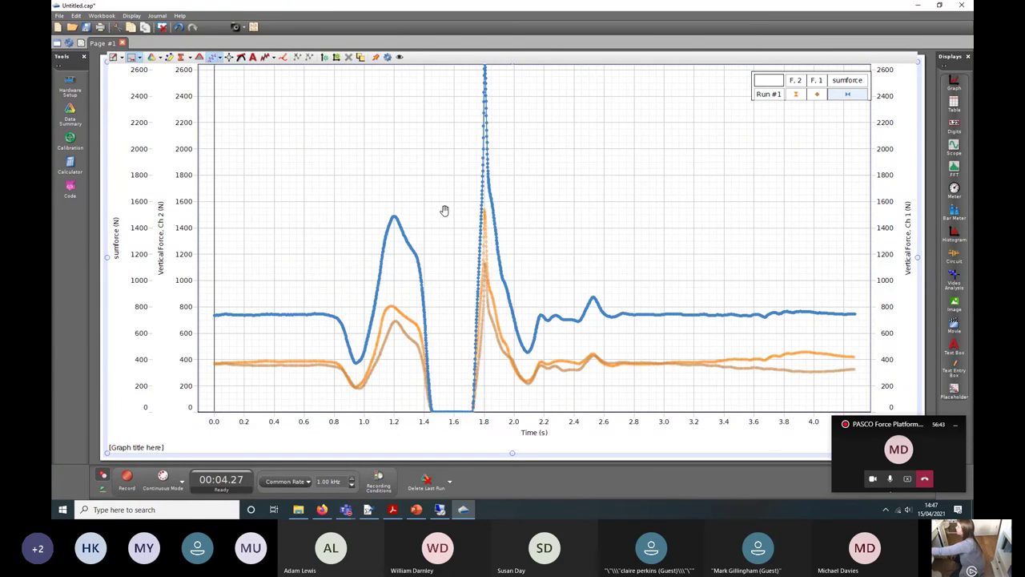
# Open the experiment "time of flight 1axis" from the force_plate_webinar folder, discarding the changes to the current experiment.
pyautogui.click(59, 17)
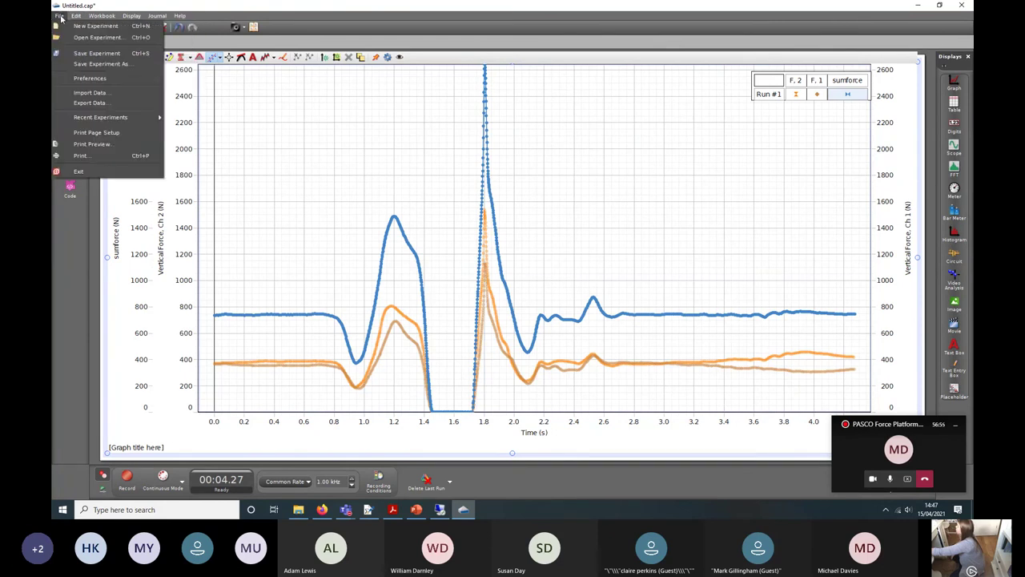
pyautogui.click(83, 39)
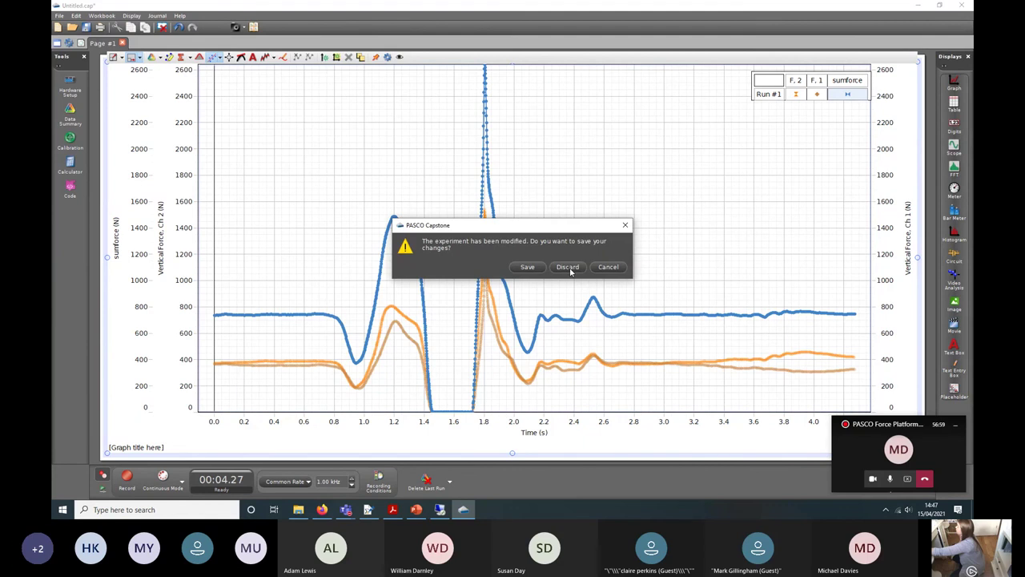
pyautogui.click(568, 268)
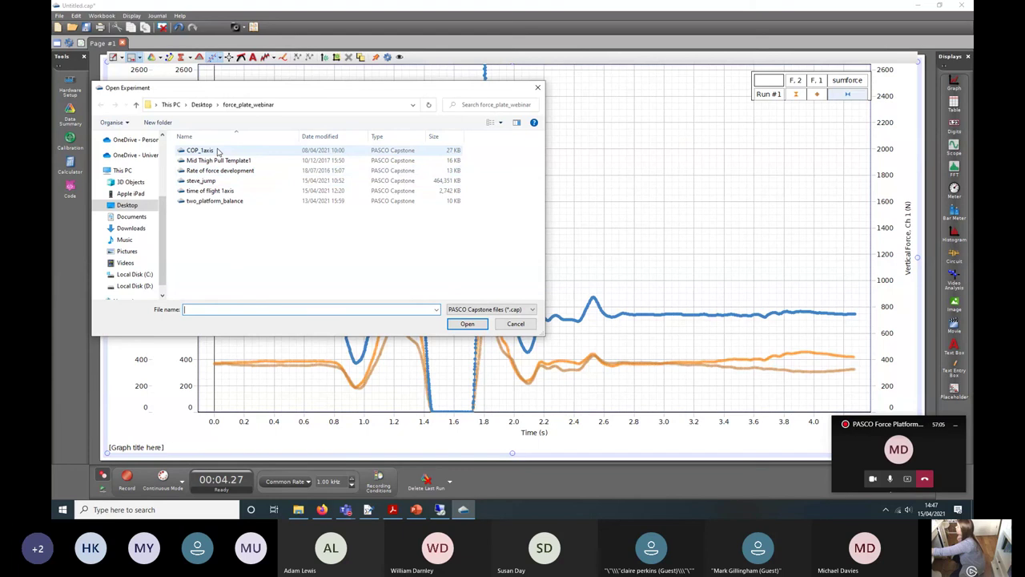
pyautogui.click(227, 193)
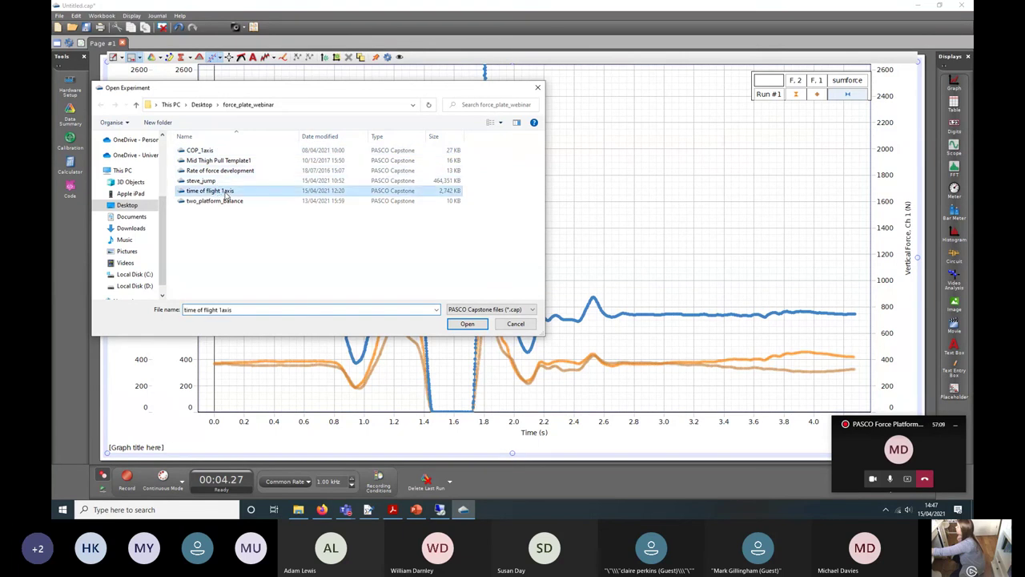
pyautogui.click(468, 324)
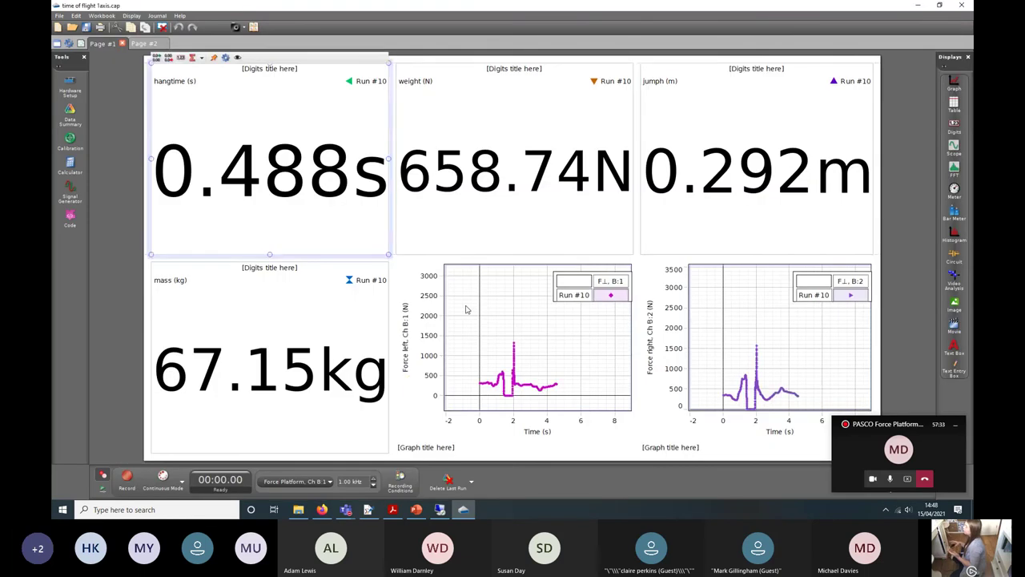
# Review the hangtime, weight, mass and jump height calculations, and record a jump on the two force platforms for about 5.4 s.
pyautogui.click(69, 166)
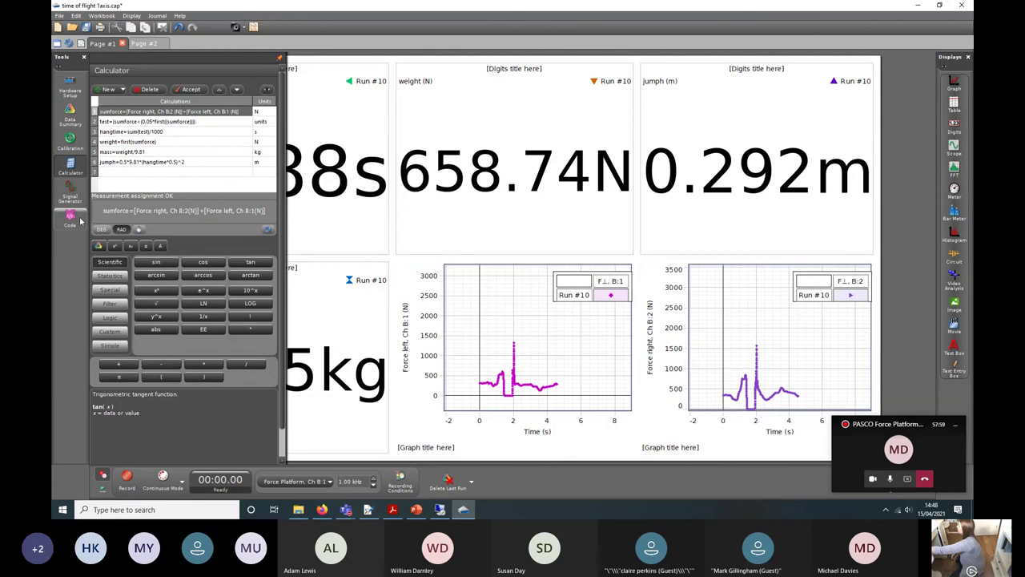
pyautogui.click(72, 170)
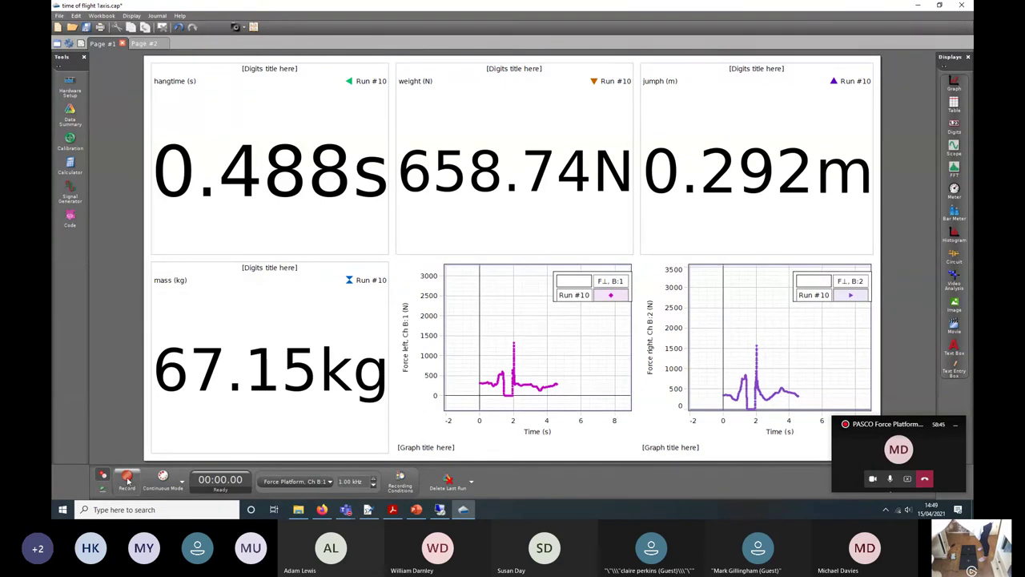
pyautogui.moveTo(446, 371)
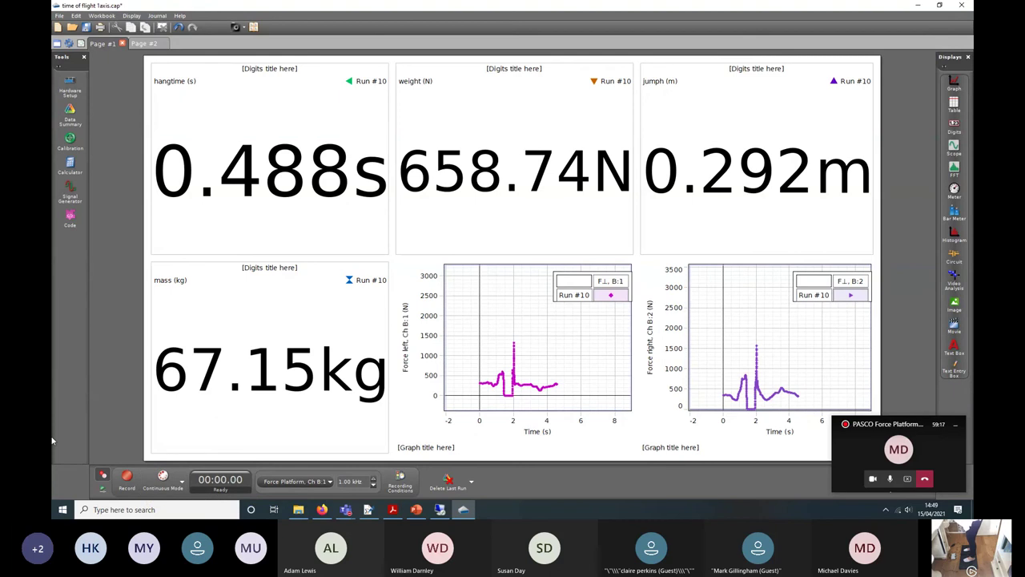
pyautogui.moveTo(163, 436)
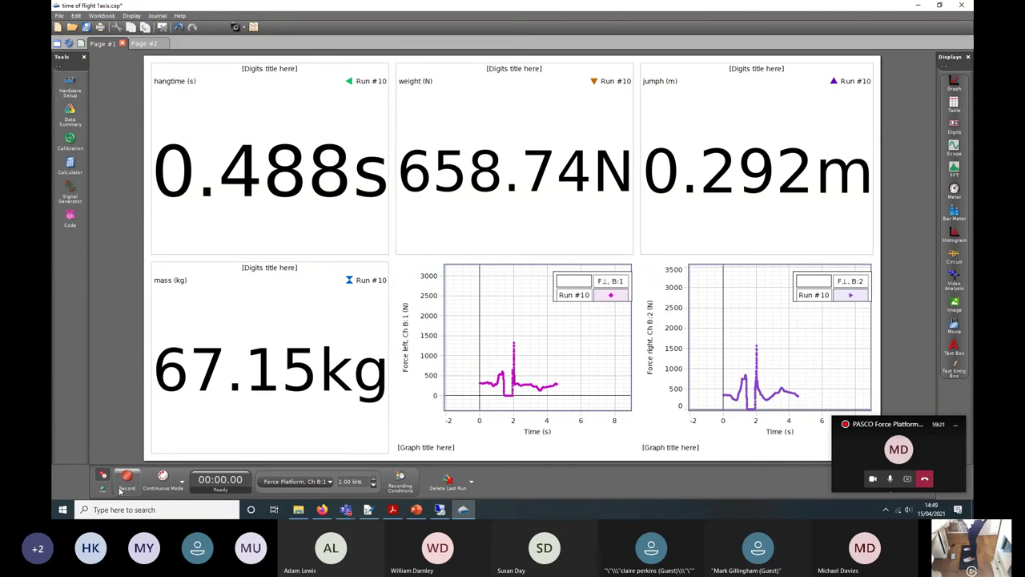
pyautogui.click(121, 490)
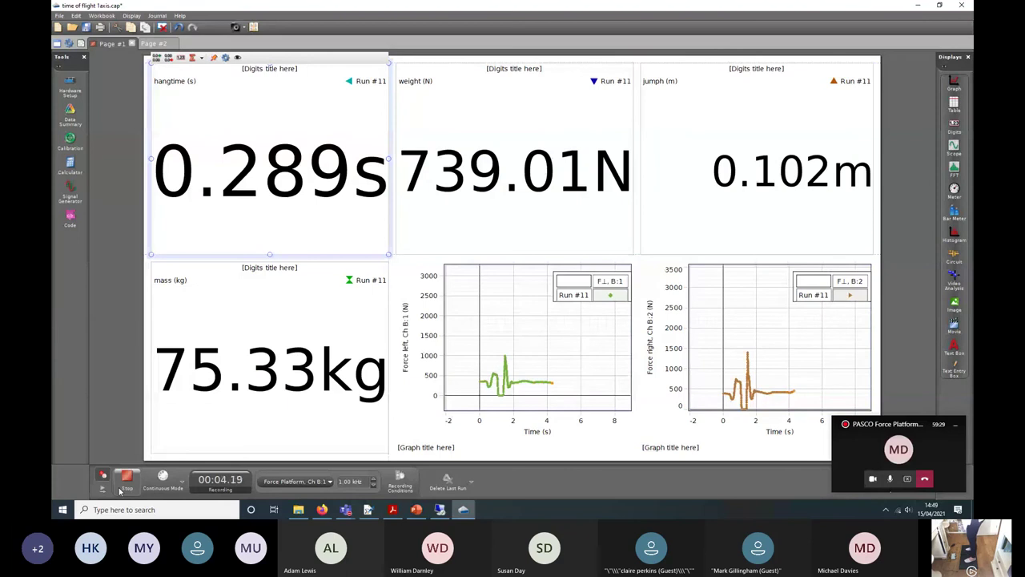
pyautogui.click(122, 485)
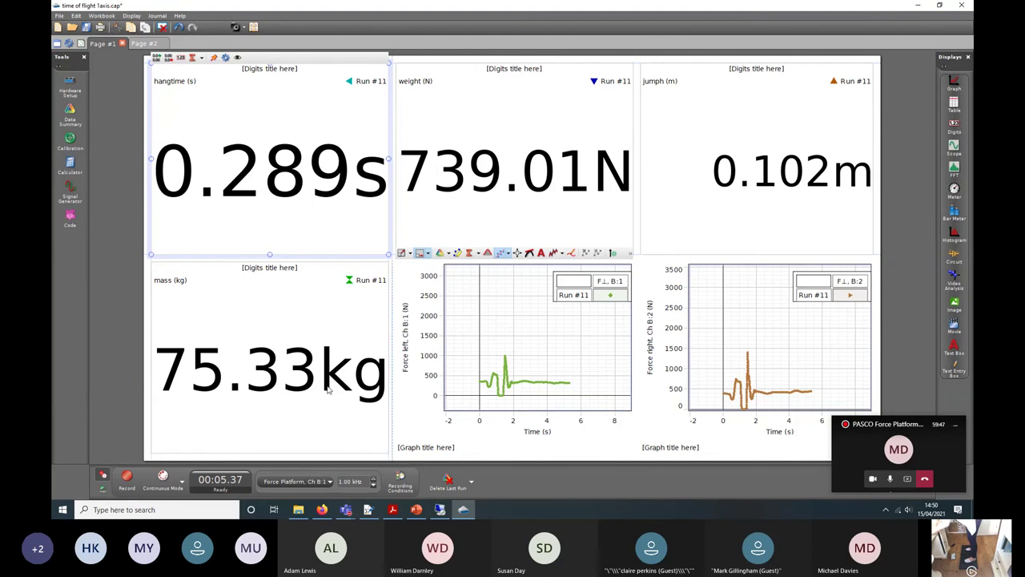
pyautogui.click(76, 172)
pyautogui.click(76, 172)
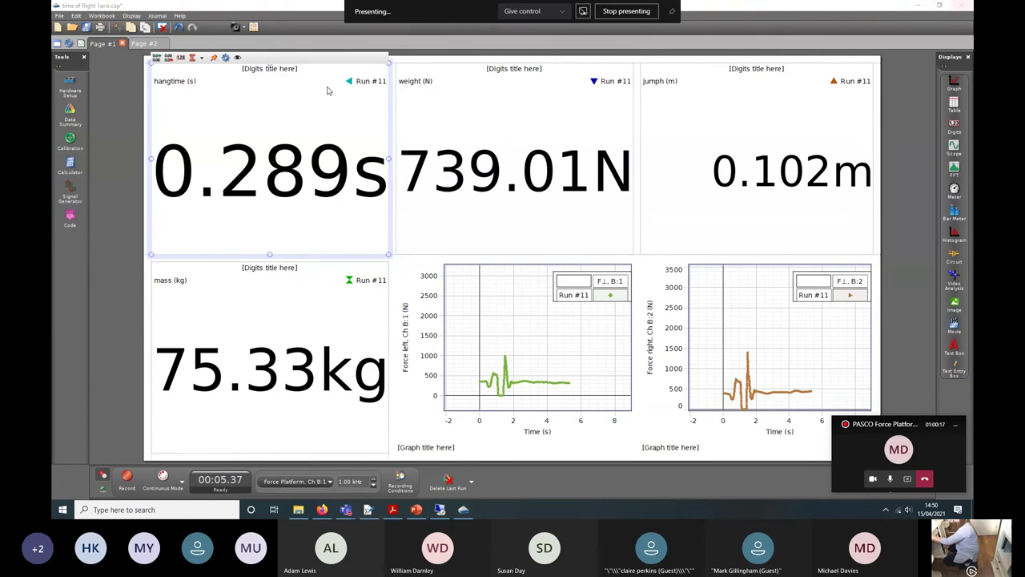
# Open the experiment two_platform_balance from the force_plate_webinar folder, discarding the changes to the time-of-flight experiment.
pyautogui.click(60, 15)
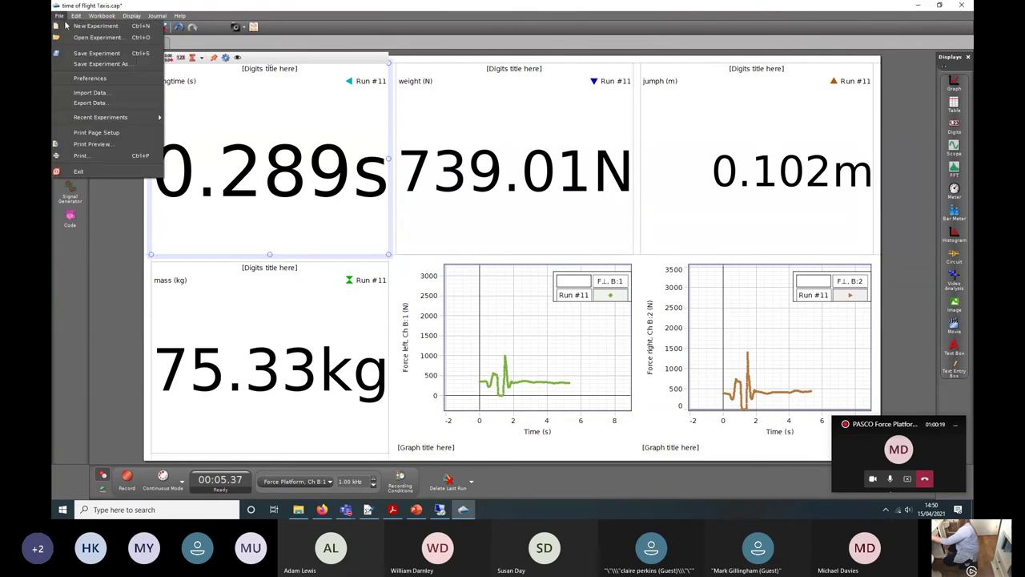
pyautogui.click(81, 44)
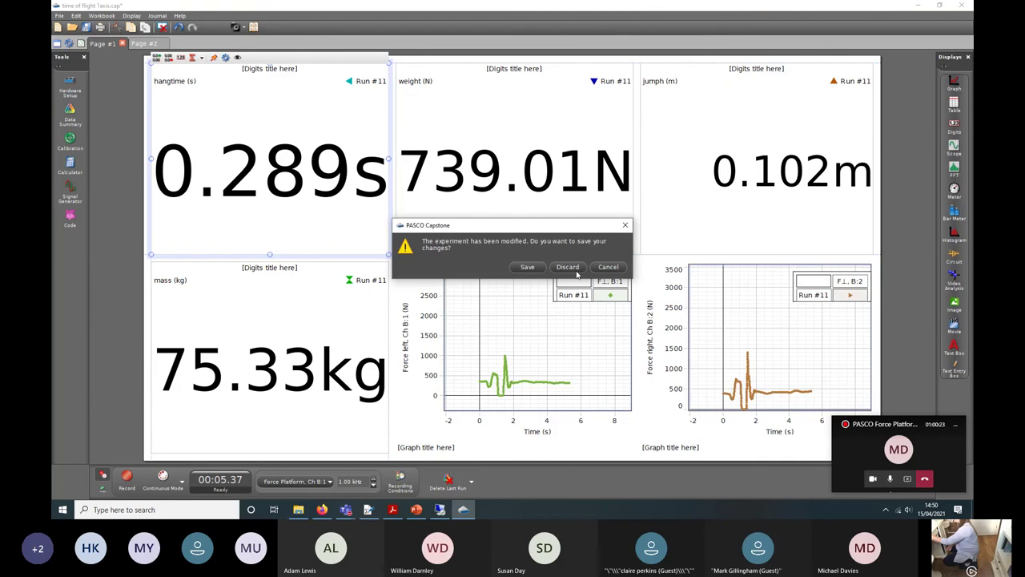
pyautogui.click(573, 270)
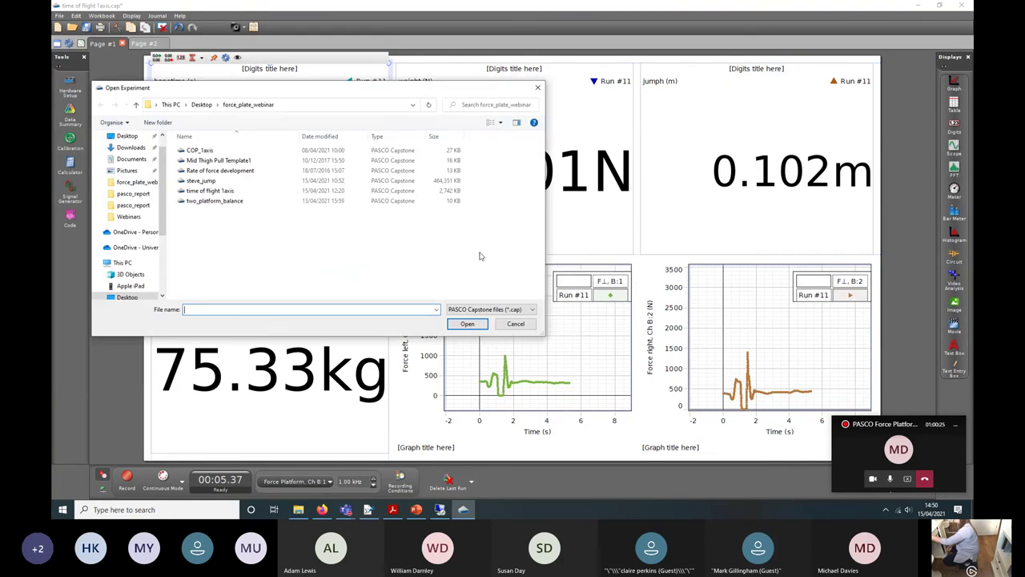
pyautogui.click(211, 201)
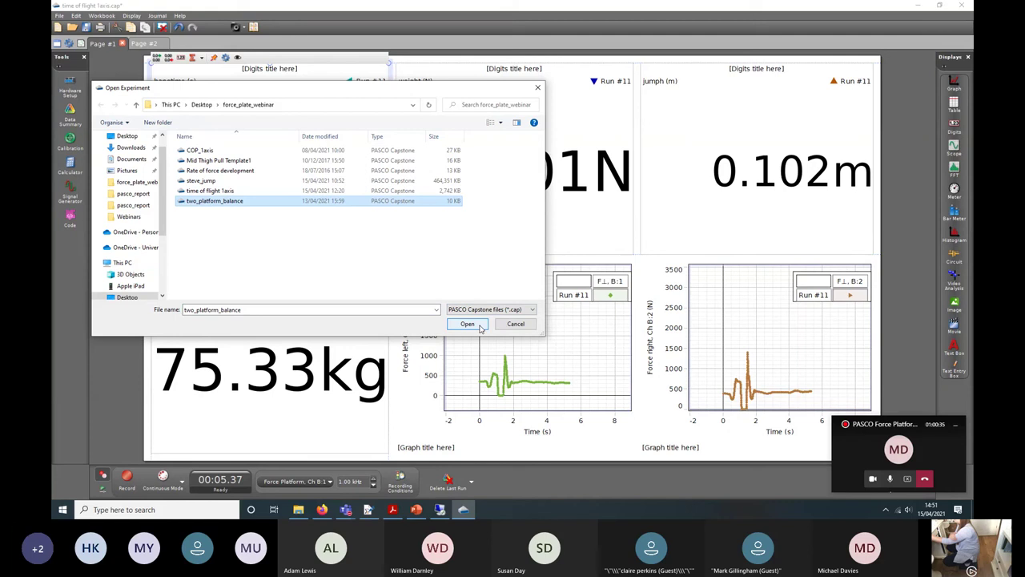
pyautogui.click(467, 323)
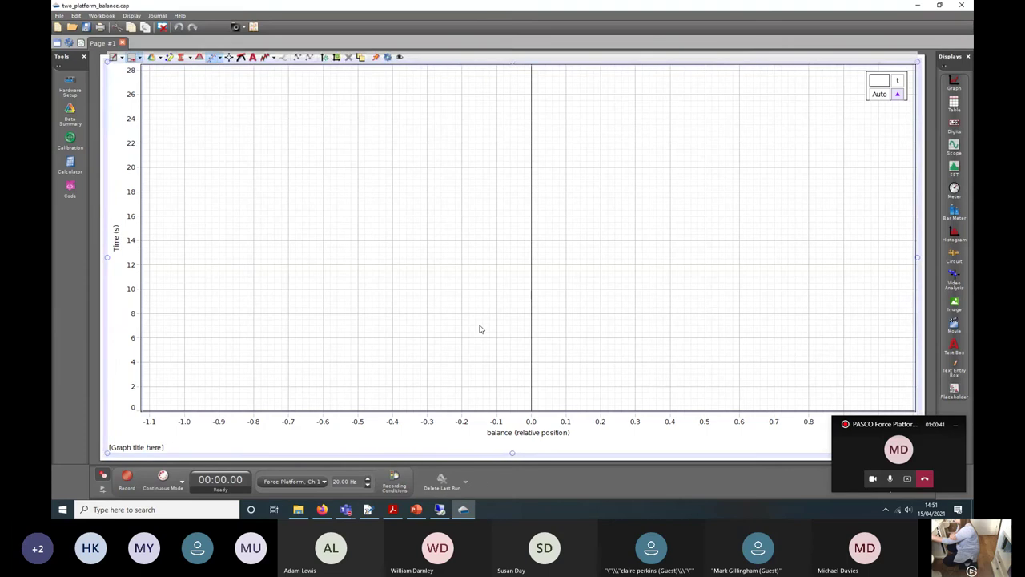
# Review the balance calculation and try to record a balance run on the two platforms for about 5 s.
pyautogui.click(67, 165)
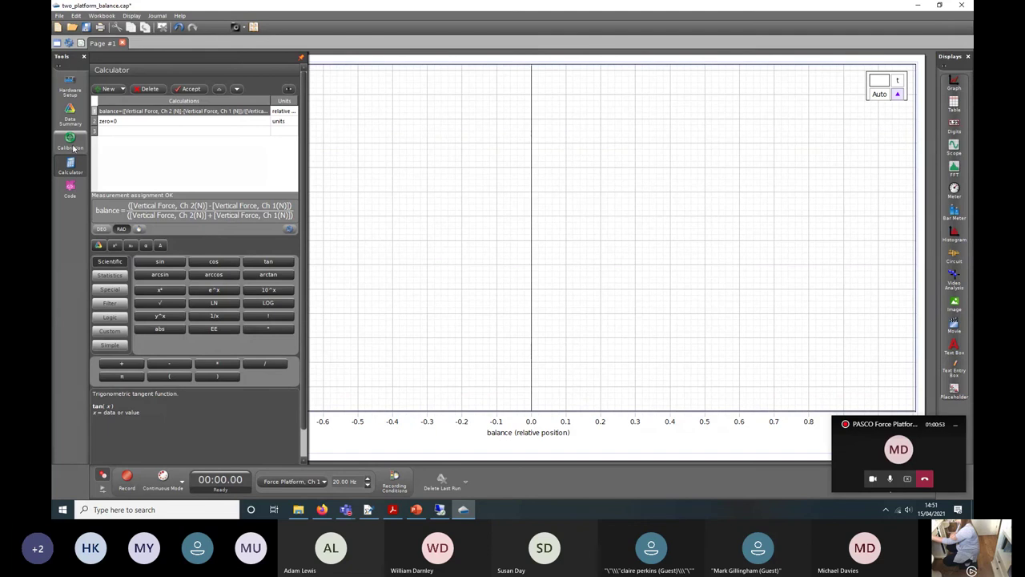
pyautogui.click(80, 171)
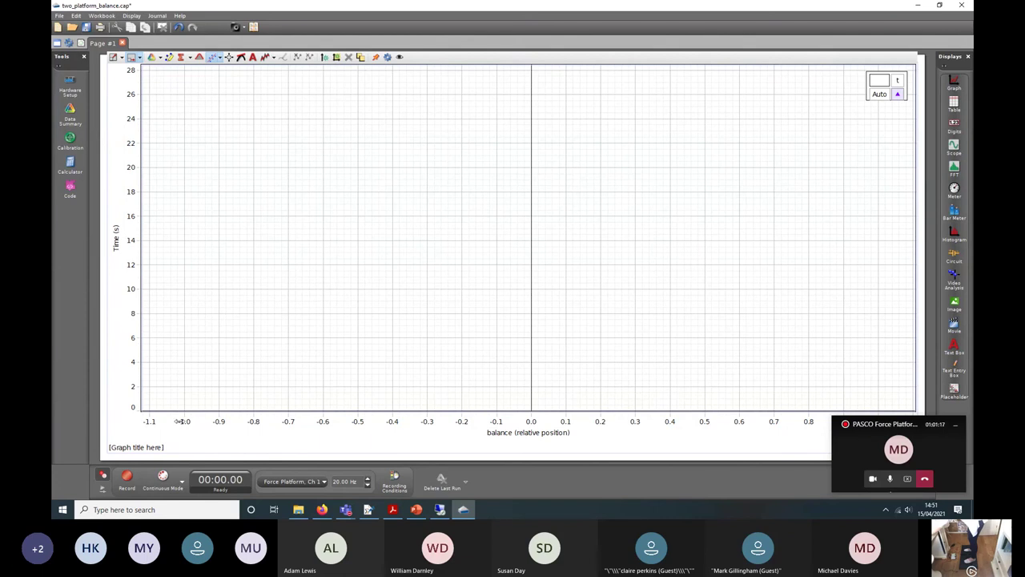
pyautogui.click(132, 485)
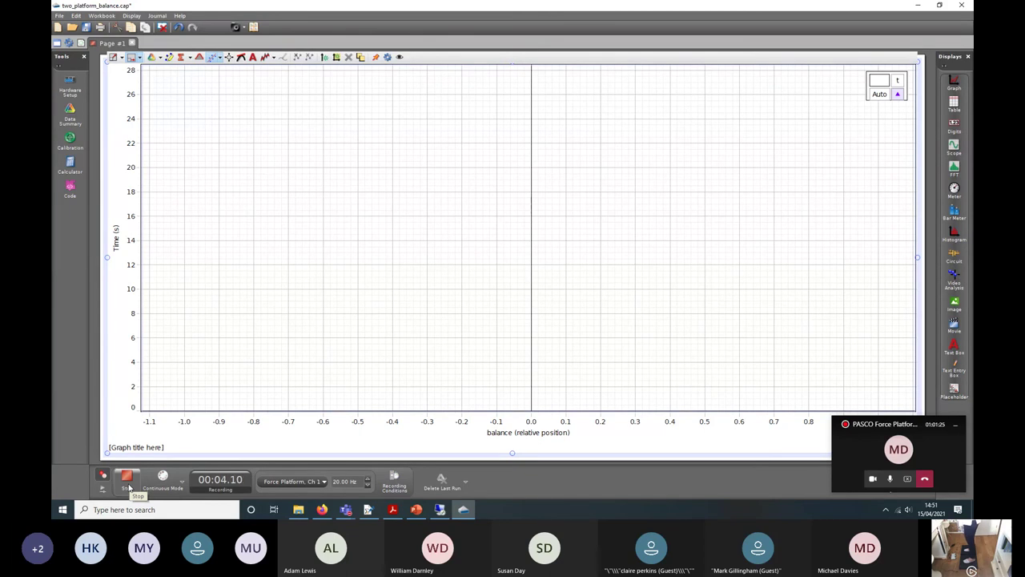
pyautogui.click(128, 486)
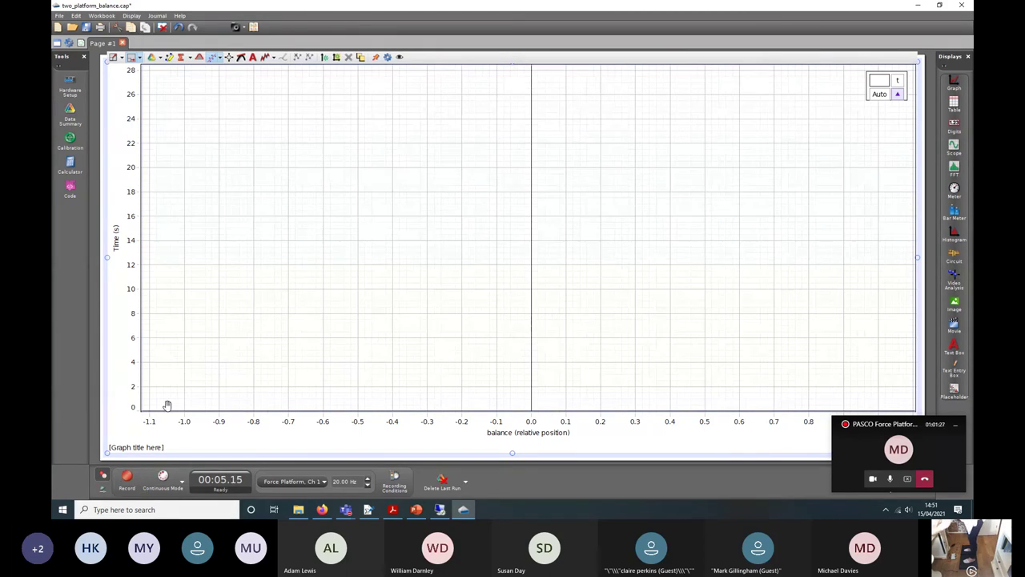
# Recheck the balance calculation and try another recording of about 5.5 s with the sampling set to Common Rate.
pyautogui.click(70, 172)
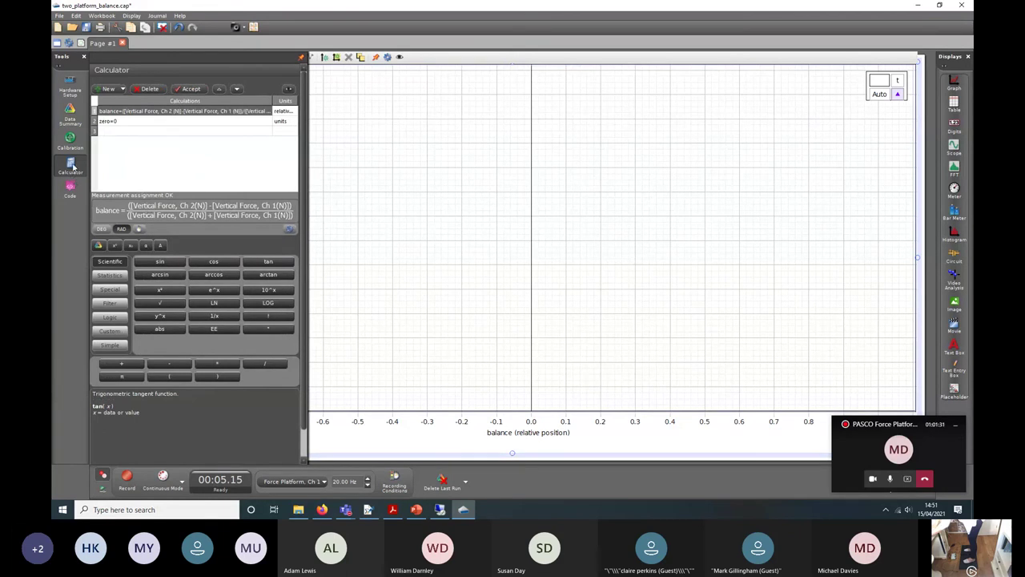
pyautogui.click(71, 166)
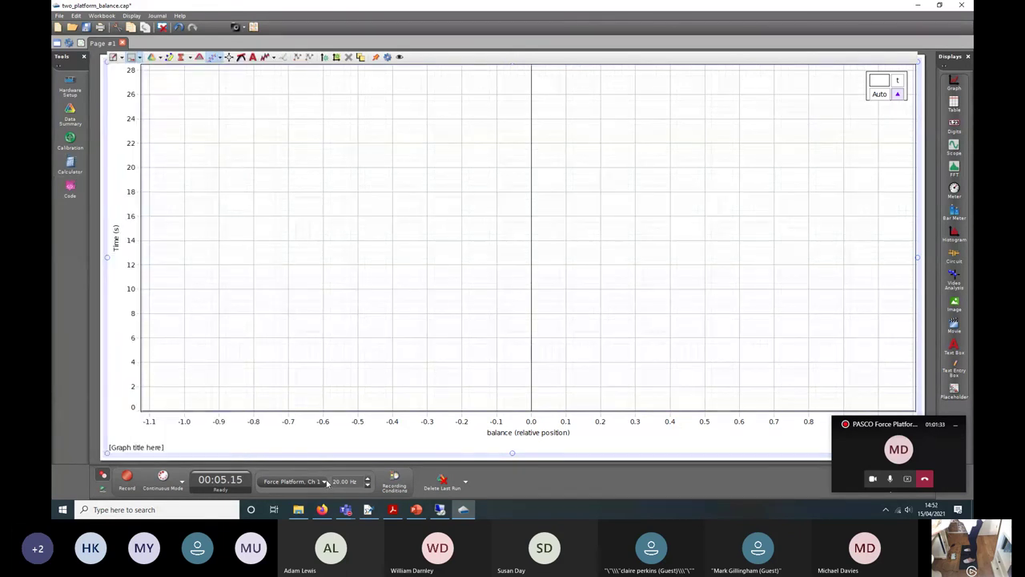
pyautogui.click(326, 483)
pyautogui.click(320, 472)
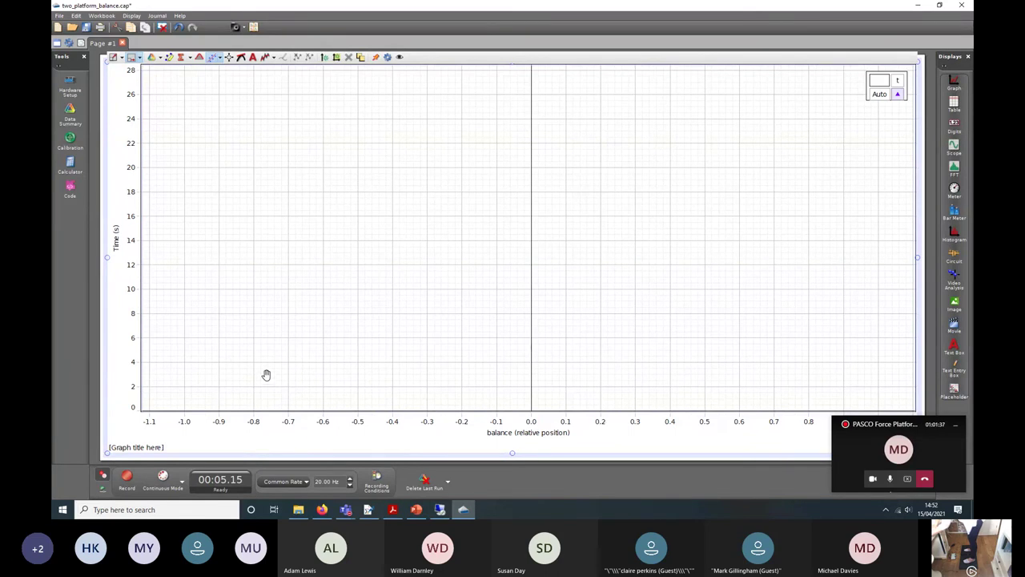
pyautogui.click(127, 478)
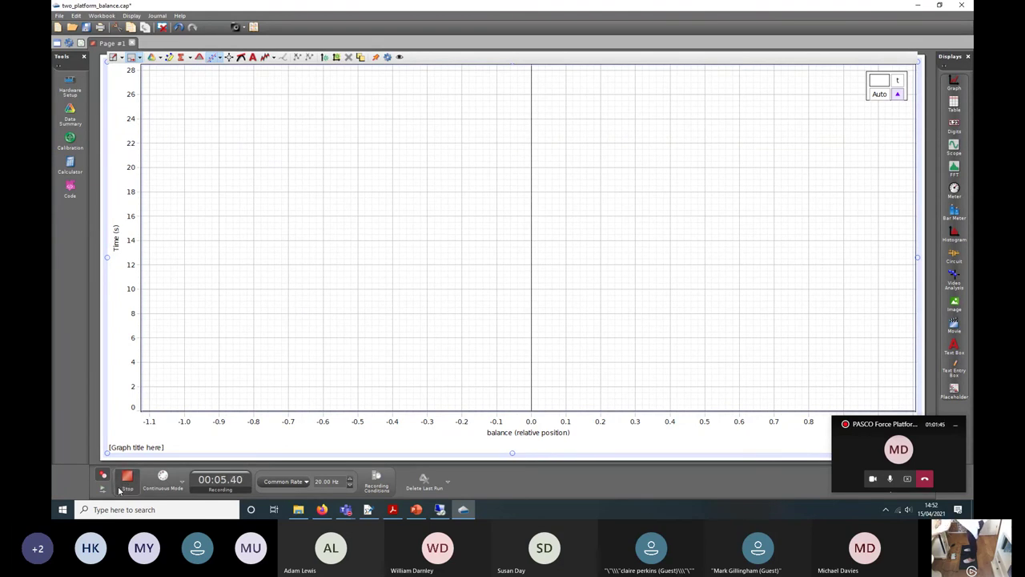
pyautogui.click(120, 489)
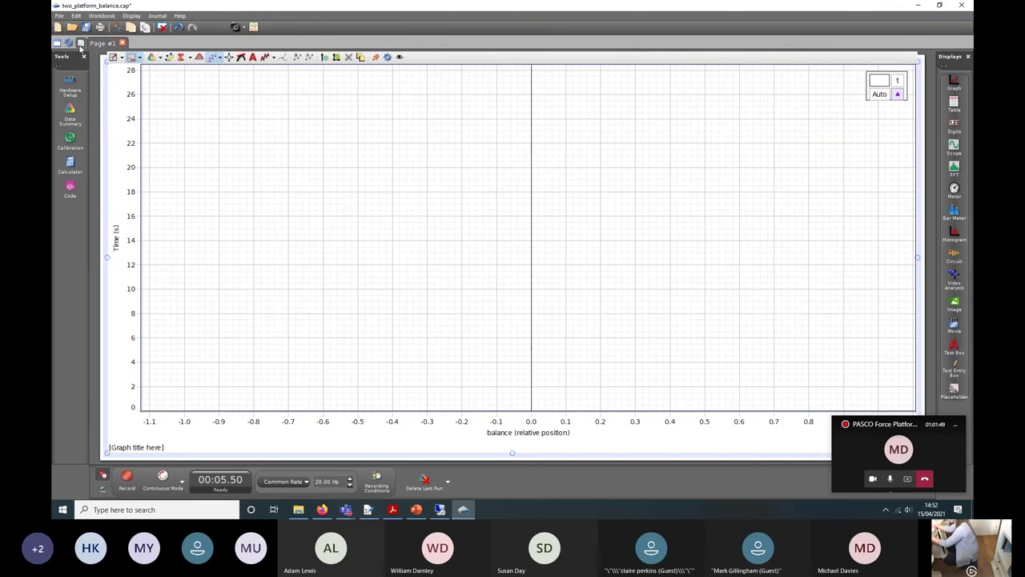
# Restart PASCO Capstone, discarding the changes to the balance experiment, and open the hardware setup in the new experiment.
pyautogui.click(81, 44)
pyautogui.click(961, 4)
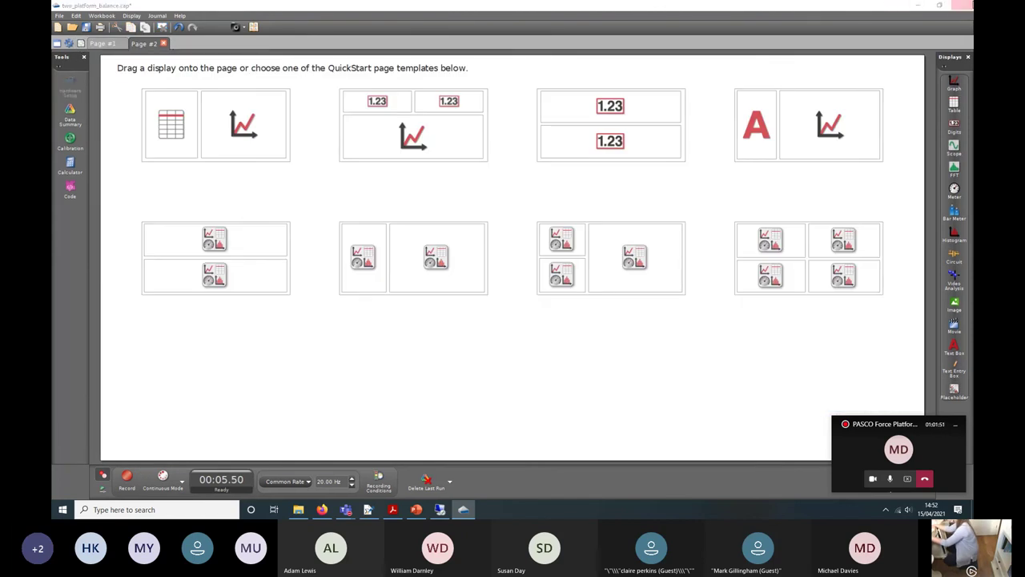
pyautogui.click(561, 272)
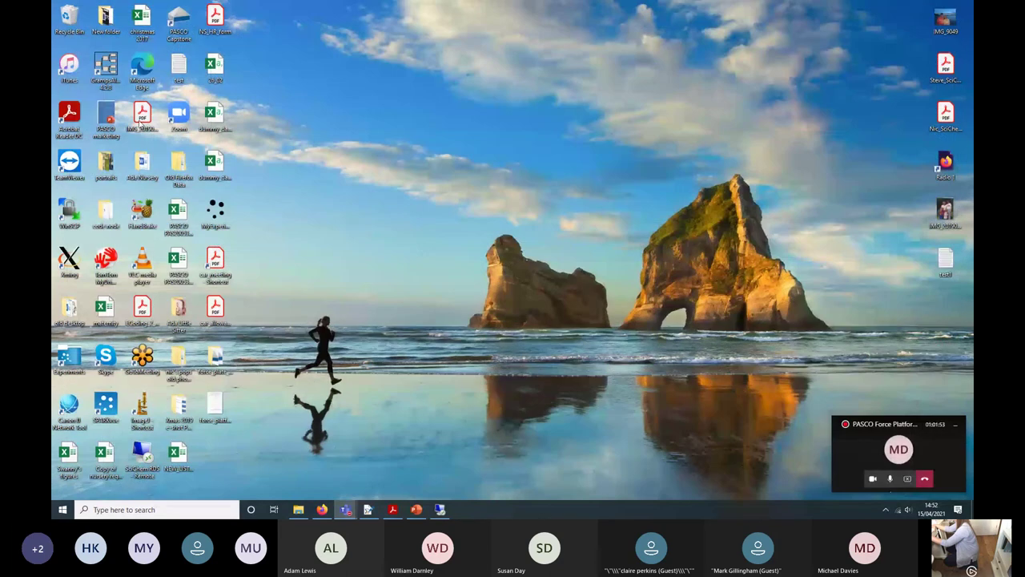
pyautogui.doubleClick(169, 22)
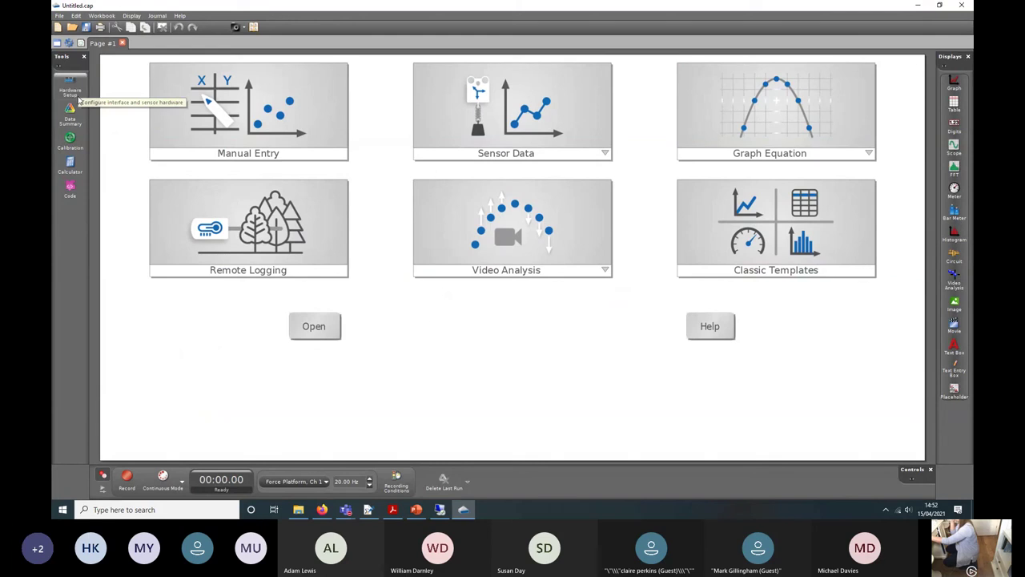
pyautogui.click(81, 93)
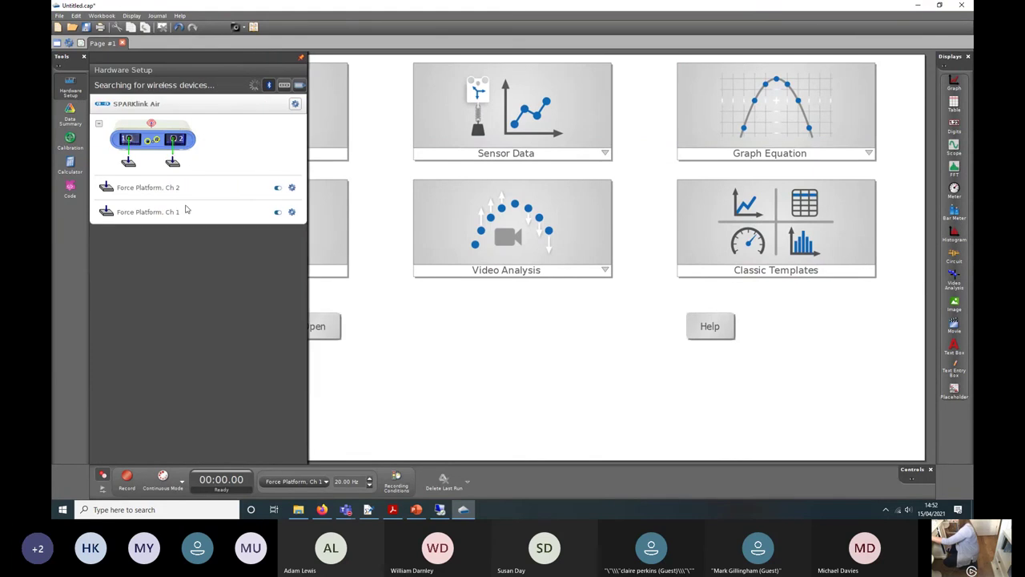
# Start a calculation named balance in the calculator and delete the mistakenly created extra calculation above it.
pyautogui.click(70, 88)
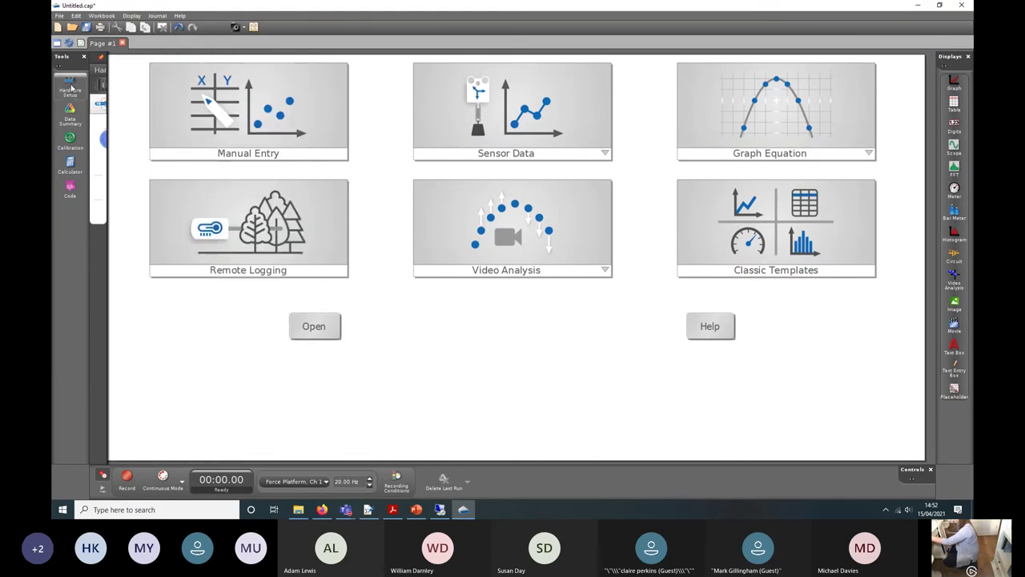
pyautogui.click(70, 166)
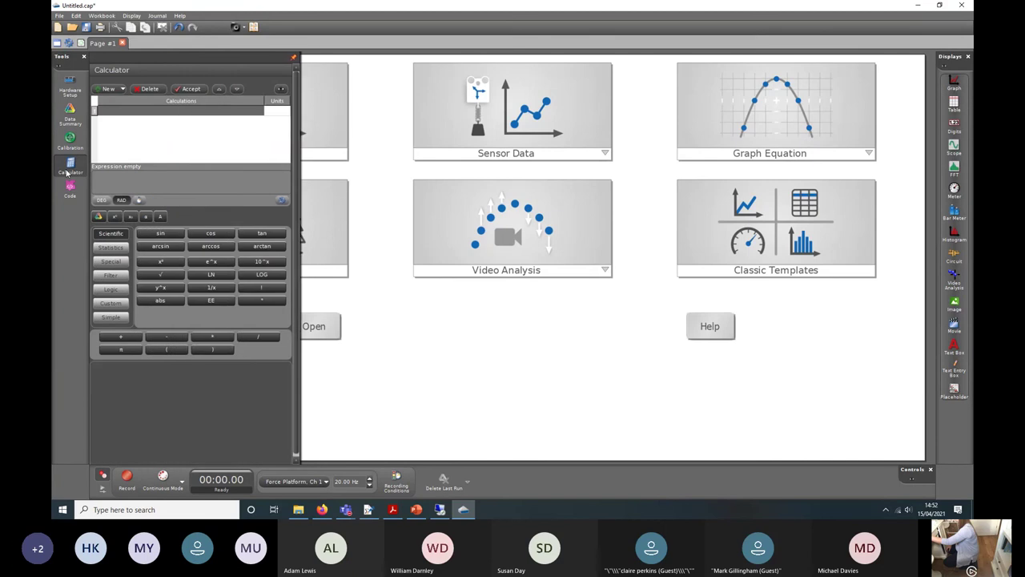
pyautogui.click(144, 111)
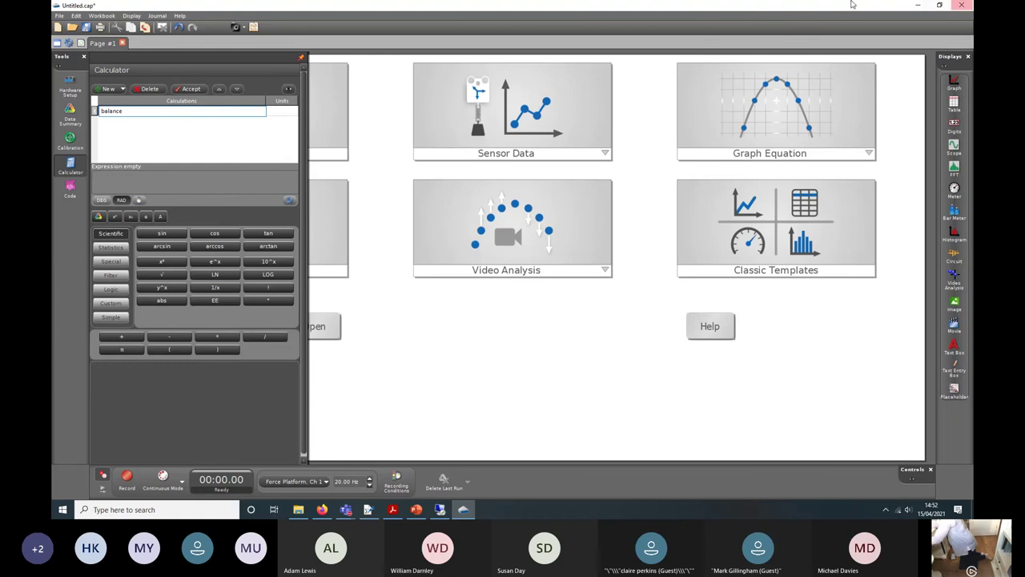
pyautogui.press('Return')
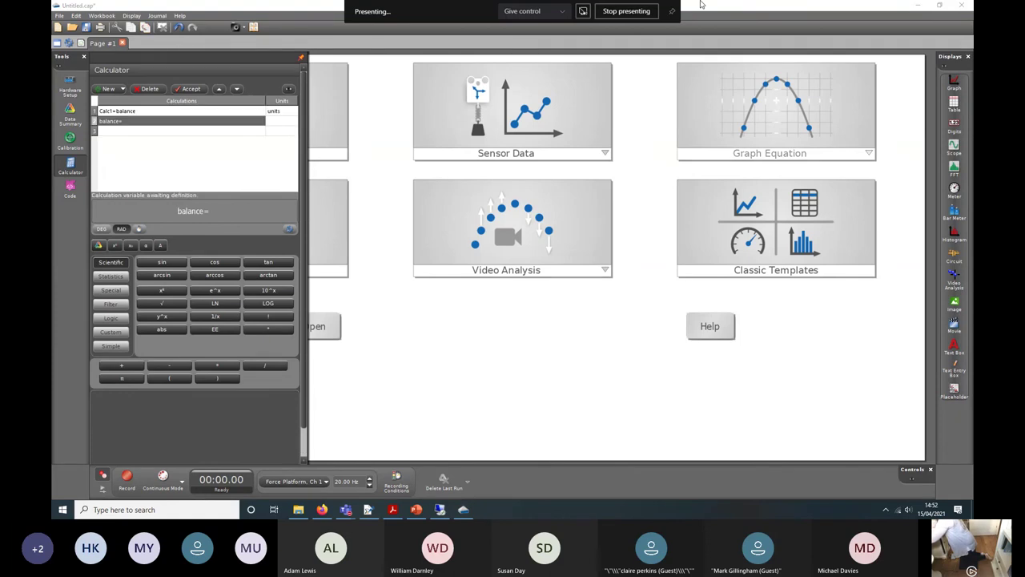
pyautogui.click(118, 115)
pyautogui.press('Delete')
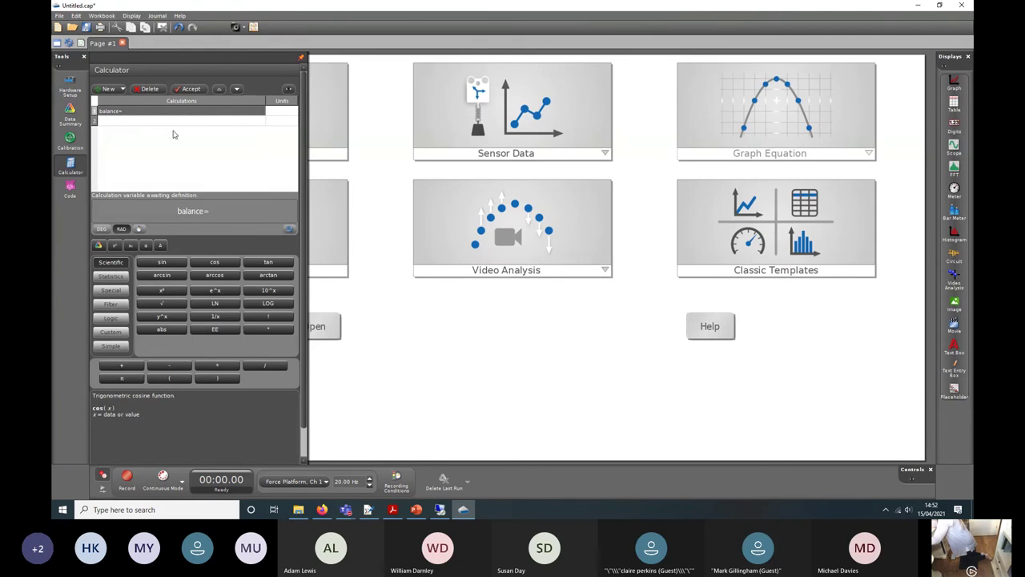
# Enter the balance numerator as Vertical Force, Ch 2 minus Vertical Force, Ch 1.
pyautogui.doubleClick(131, 111)
pyautogui.rightClick(130, 111)
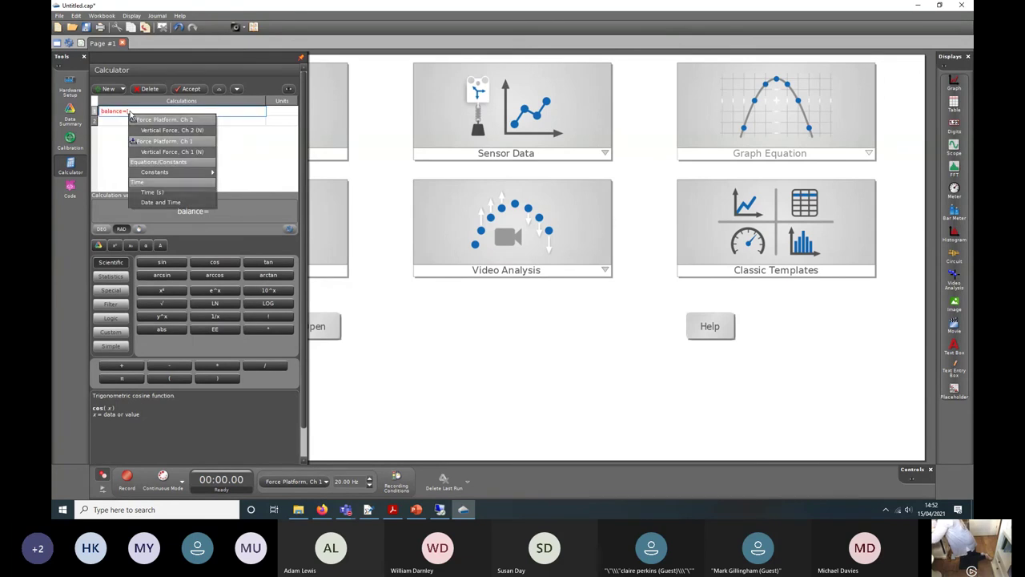
pyautogui.click(150, 129)
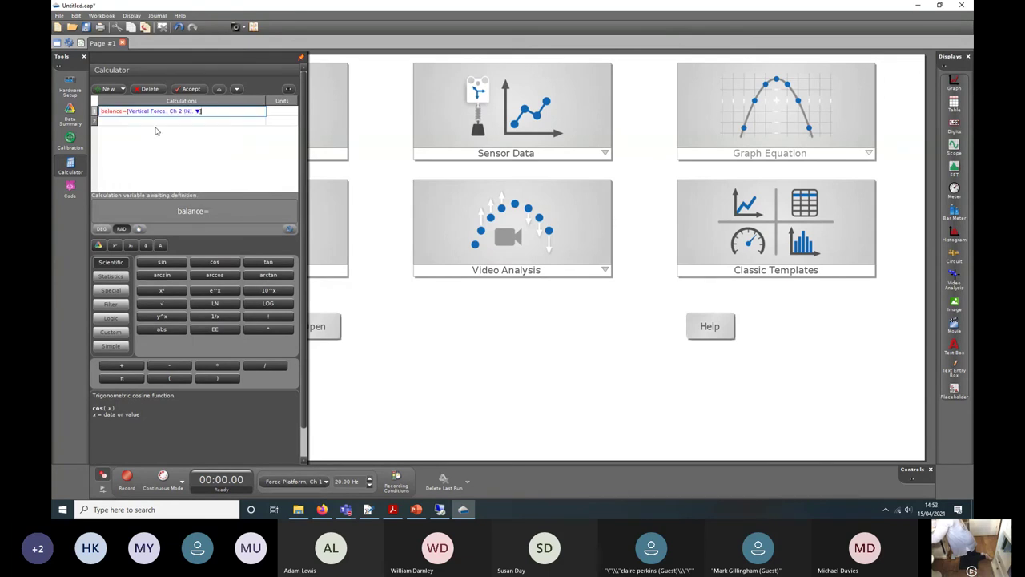
pyautogui.write('-')
pyautogui.rightClick(156, 130)
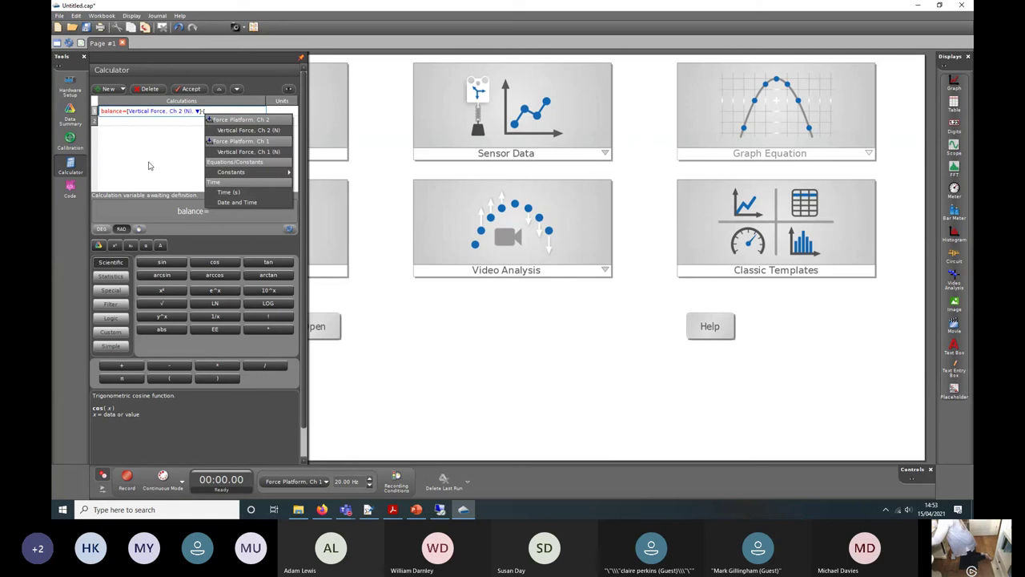
pyautogui.click(242, 157)
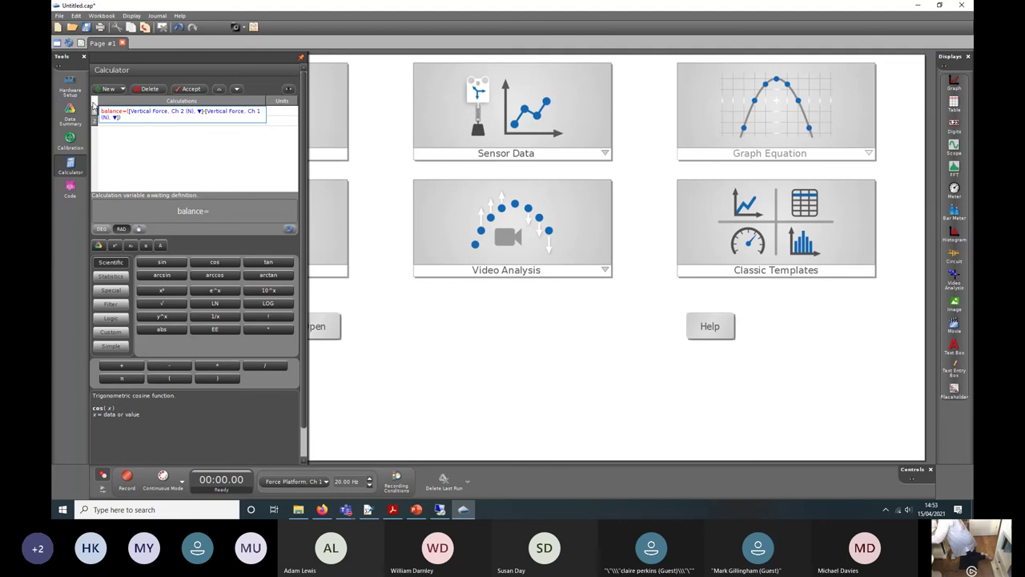
# Divide the balance expression by the bracketed sum of Vertical Force, Ch 2 and Ch 1, and accept it without units.
pyautogui.write('[')
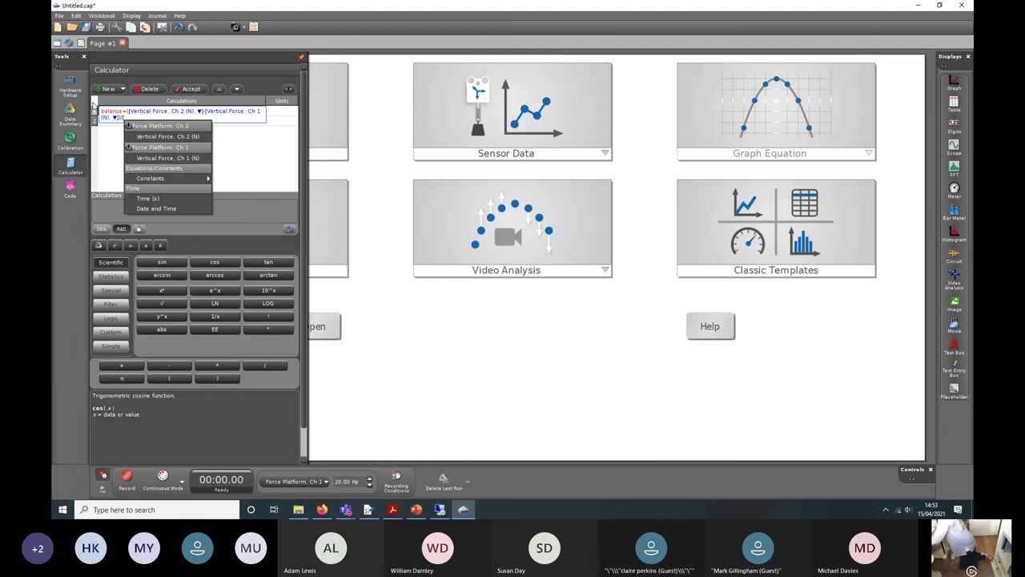
pyautogui.click(158, 138)
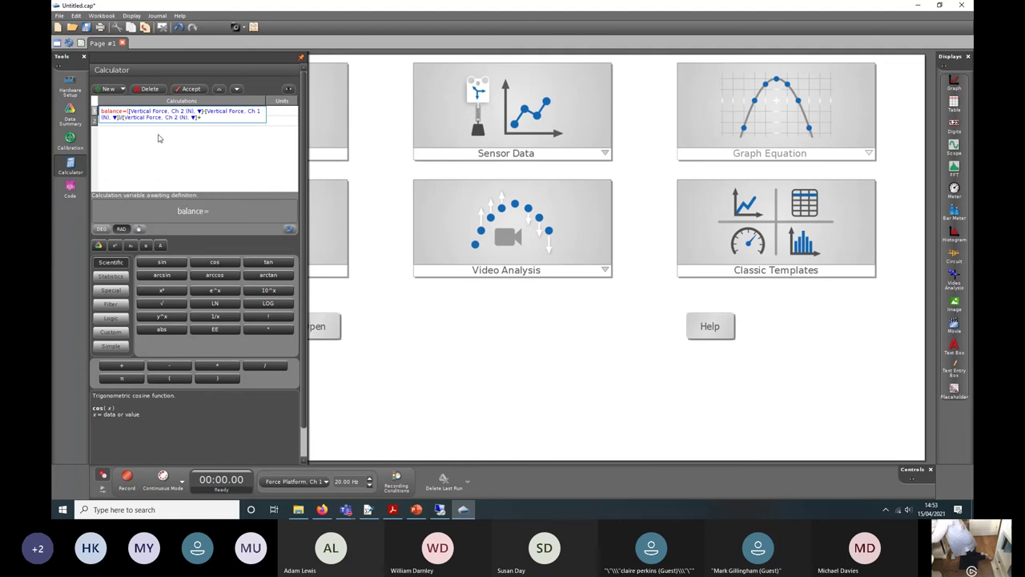
pyautogui.write('+[')
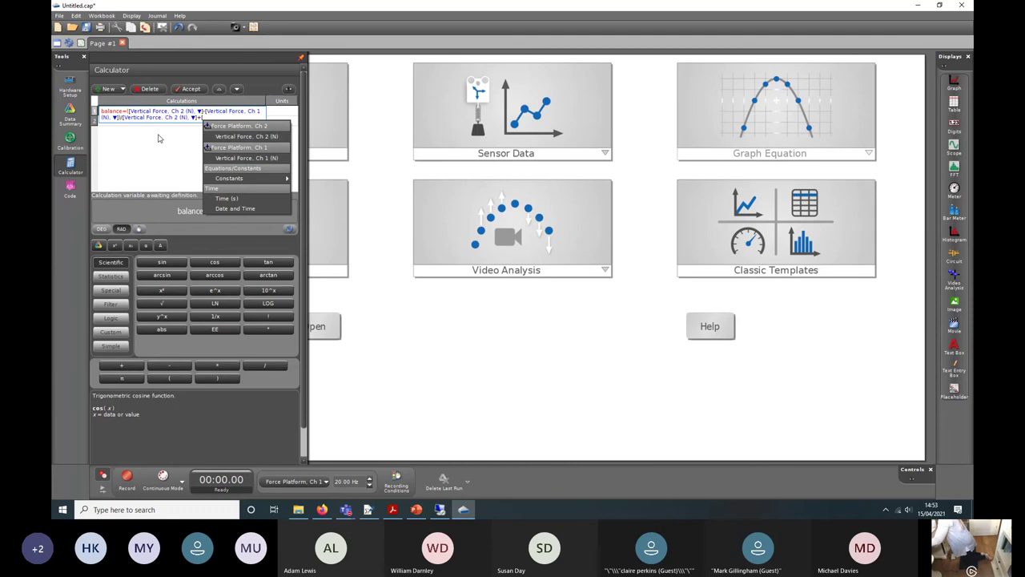
pyautogui.click(229, 158)
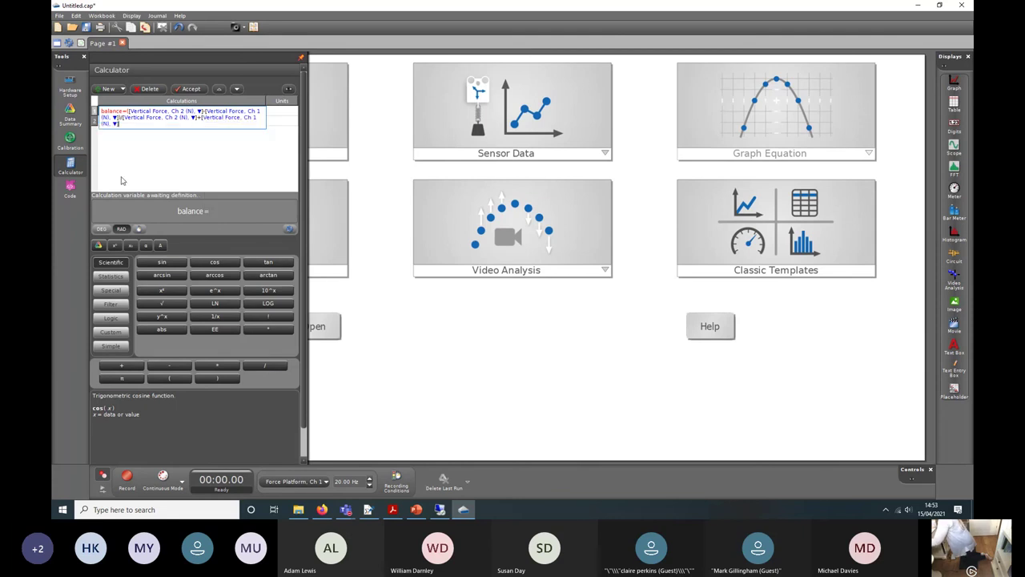
pyautogui.click(98, 246)
pyautogui.click(101, 247)
pyautogui.write(')')
pyautogui.press('Return')
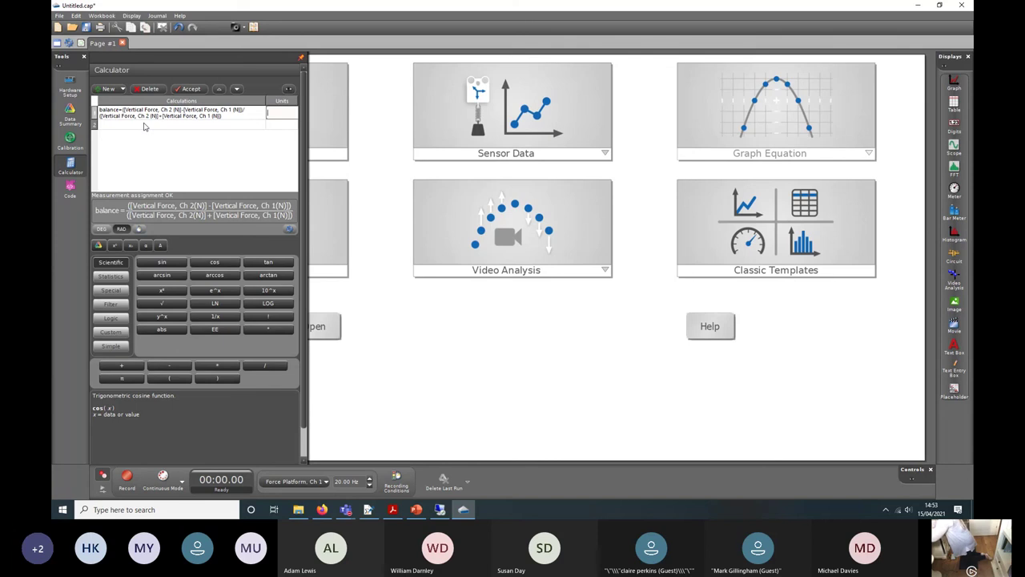
pyautogui.press('Return')
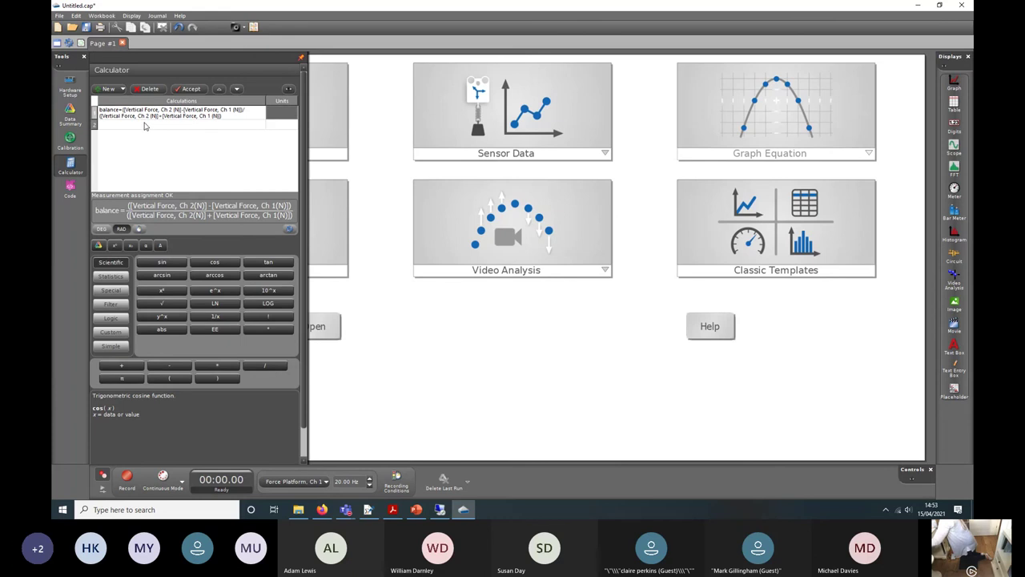
# Add a second calculation zero=0 and close the calculator.
pyautogui.click(145, 126)
pyautogui.write('zer')
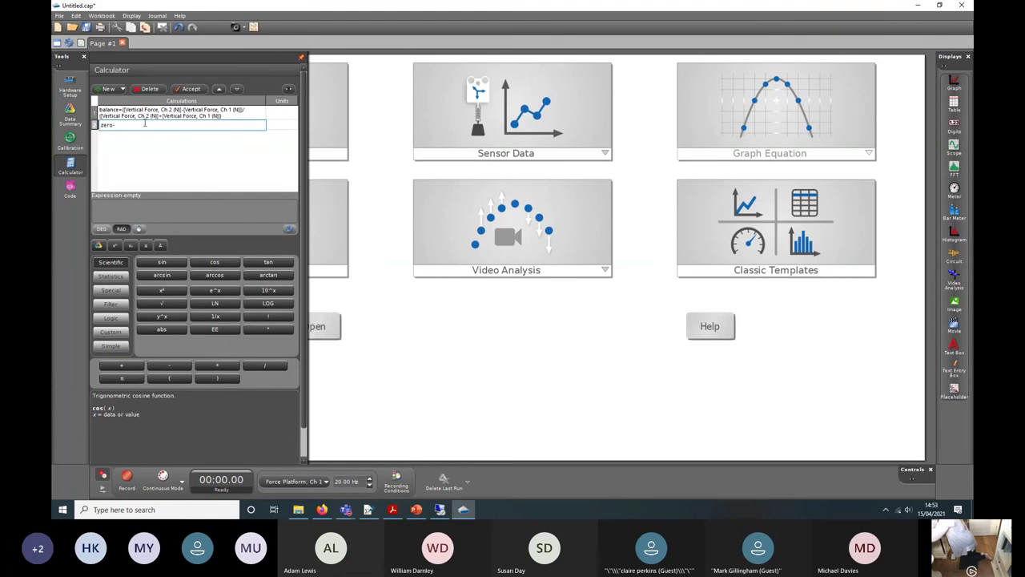
pyautogui.write('o=0')
pyautogui.press('Return')
pyautogui.press('Return')
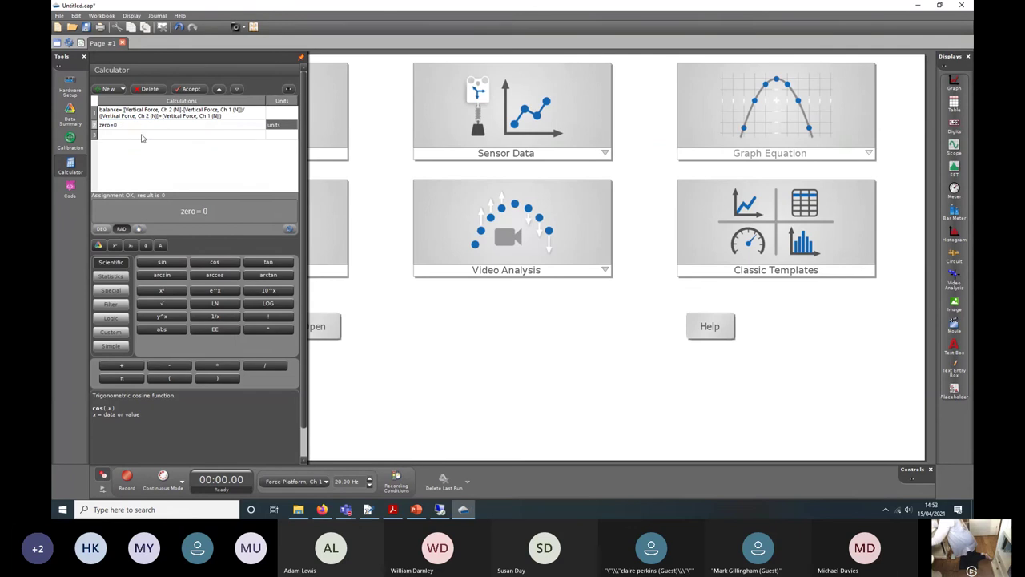
pyautogui.click(73, 163)
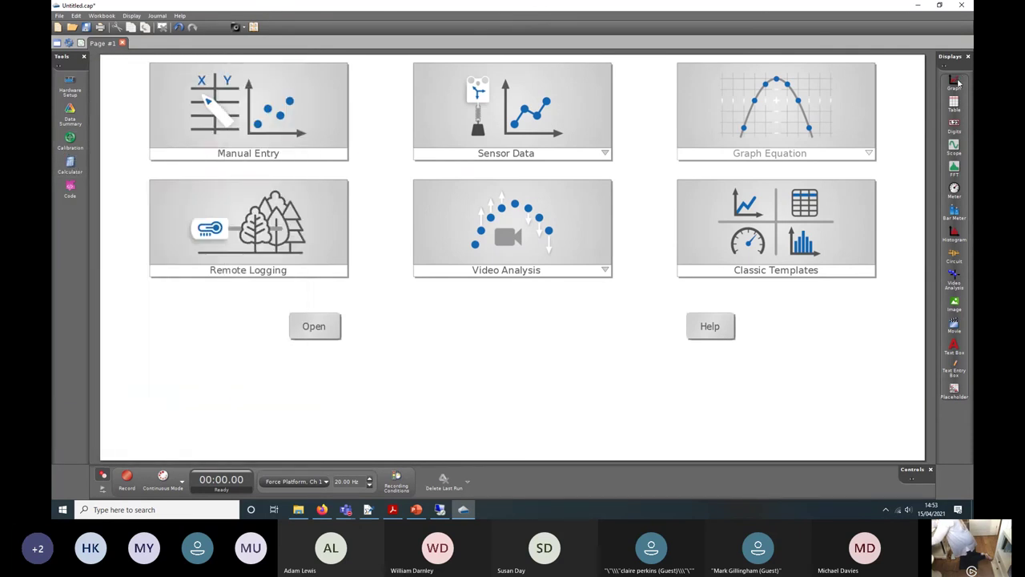
# Add a full-page graph with balance on the horizontal axis and Time (s) on the vertical axis.
pyautogui.moveTo(958, 82); pyautogui.dragTo(517, 261)
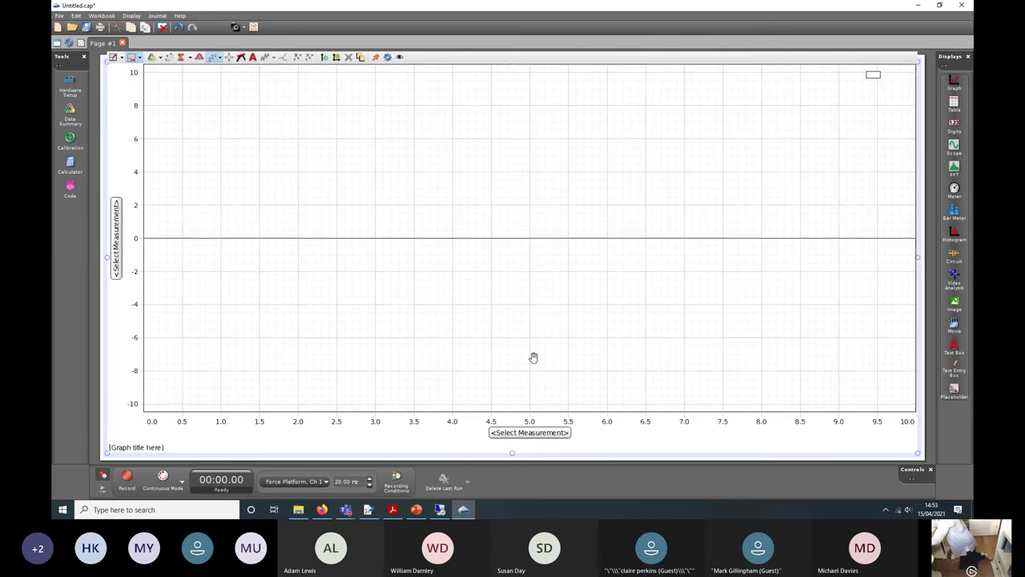
pyautogui.moveTo(213, 300); pyautogui.dragTo(606, 465)
pyautogui.click(548, 435)
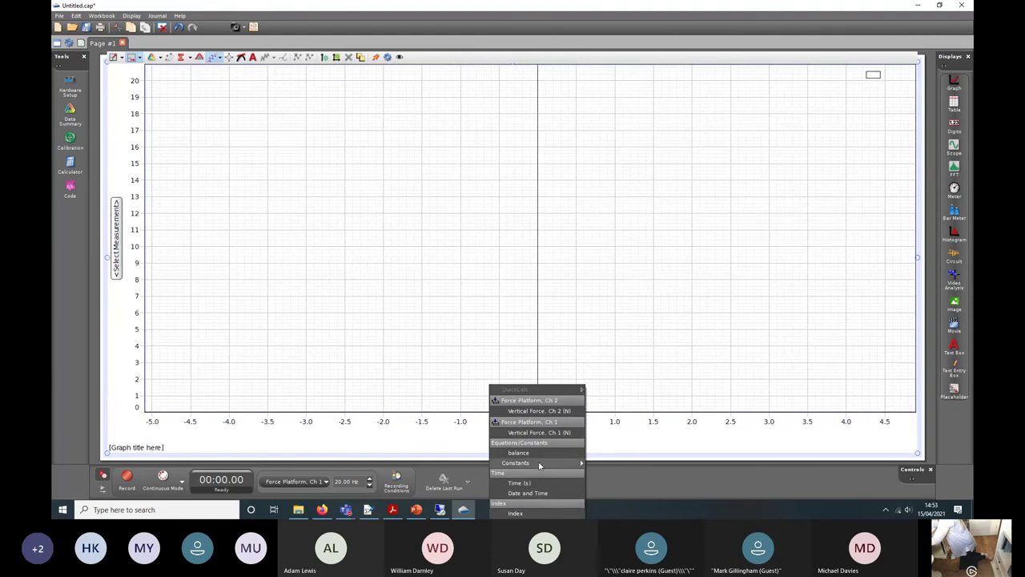
pyautogui.click(539, 451)
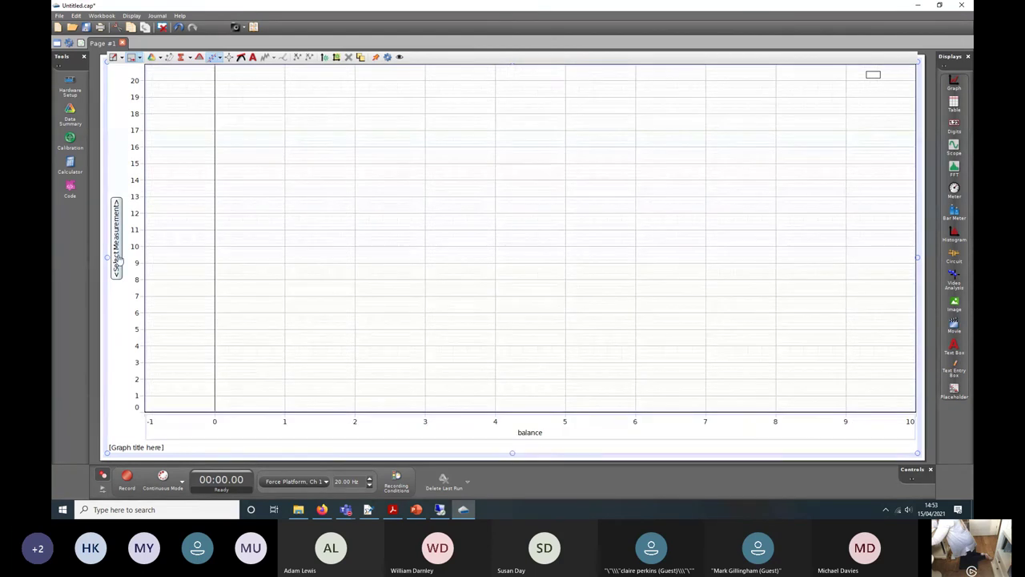
pyautogui.click(117, 258)
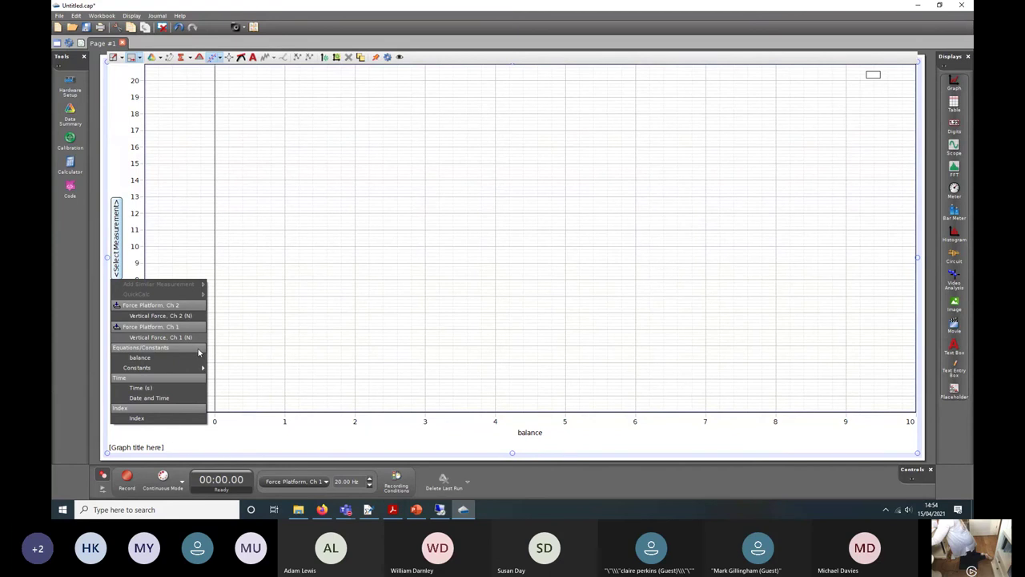
pyautogui.click(164, 389)
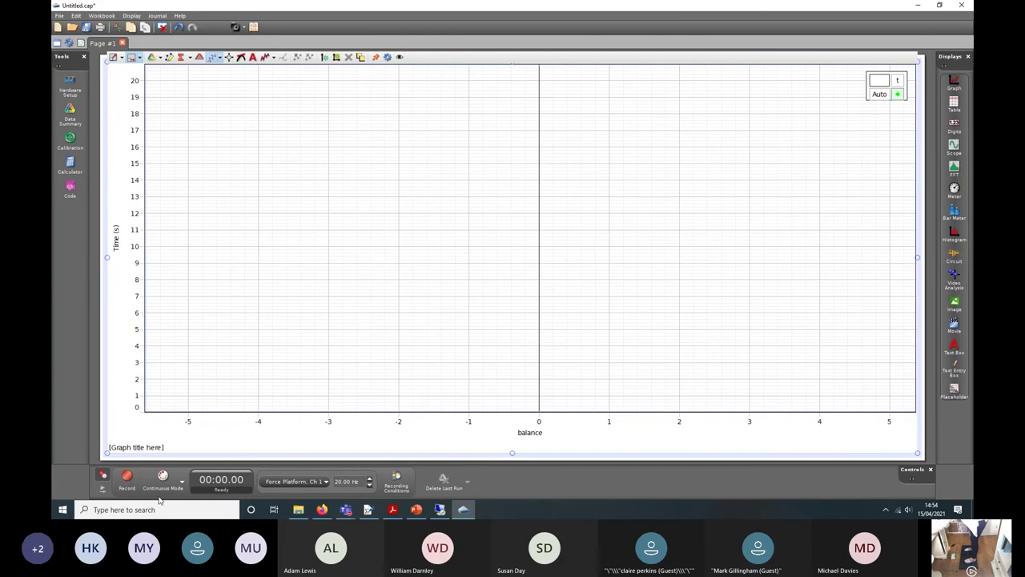
# Record a balance run of about 5.75 s and rescale the balance axis to about -1.0 to 1.0.
pyautogui.click(125, 484)
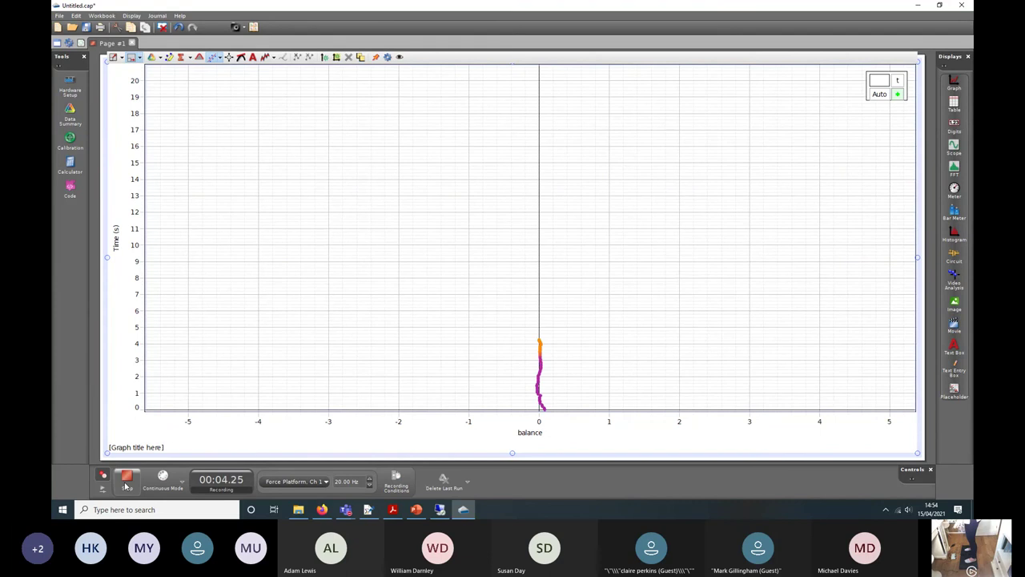
pyautogui.click(126, 479)
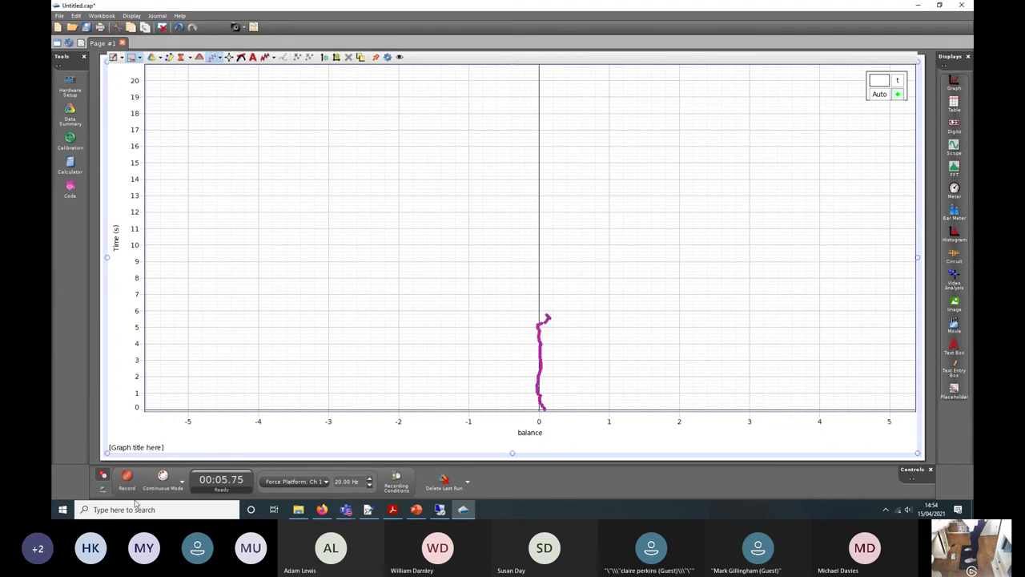
pyautogui.moveTo(473, 421); pyautogui.dragTo(183, 435)
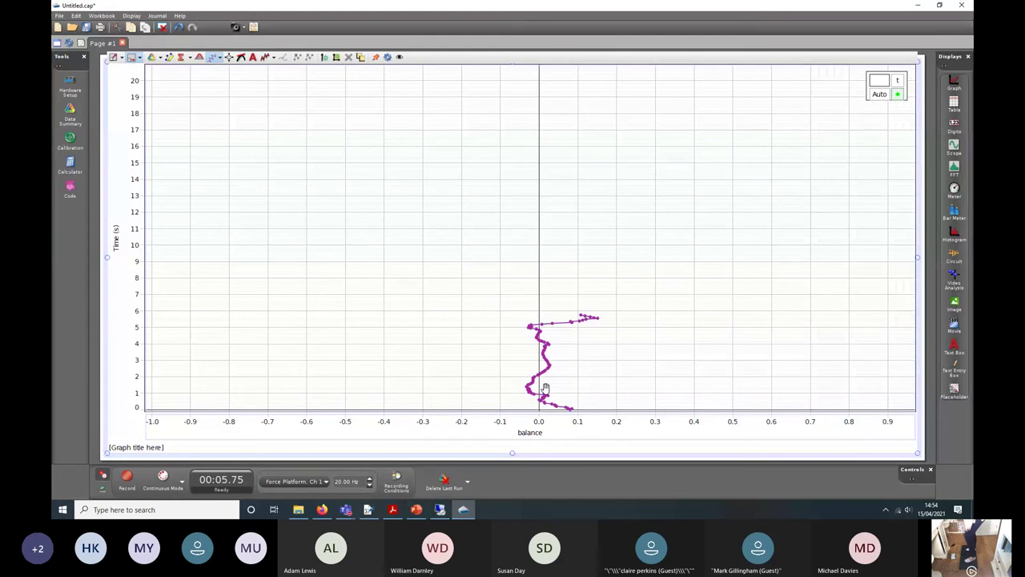
pyautogui.click(126, 477)
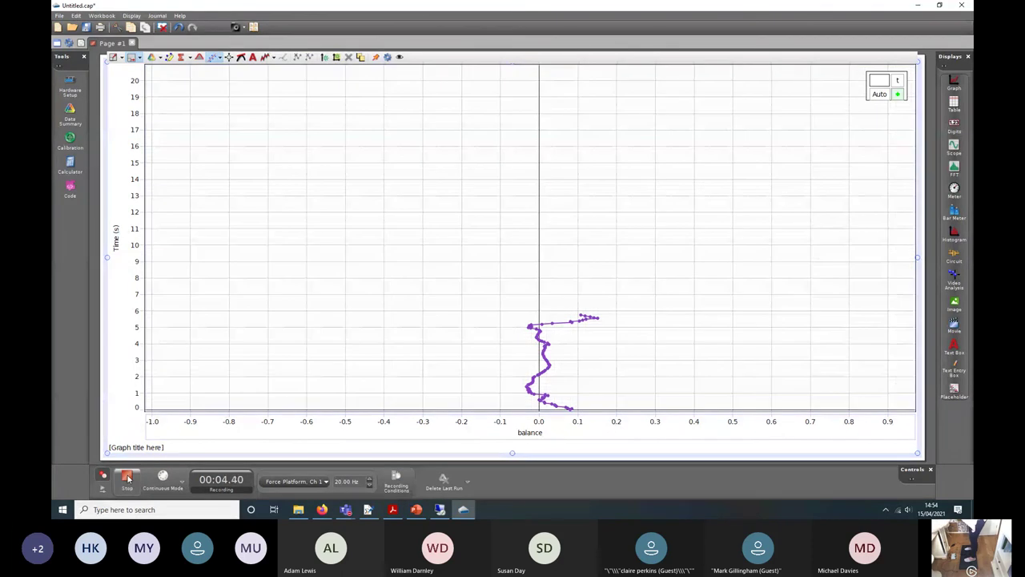
pyautogui.click(126, 478)
pyautogui.click(444, 479)
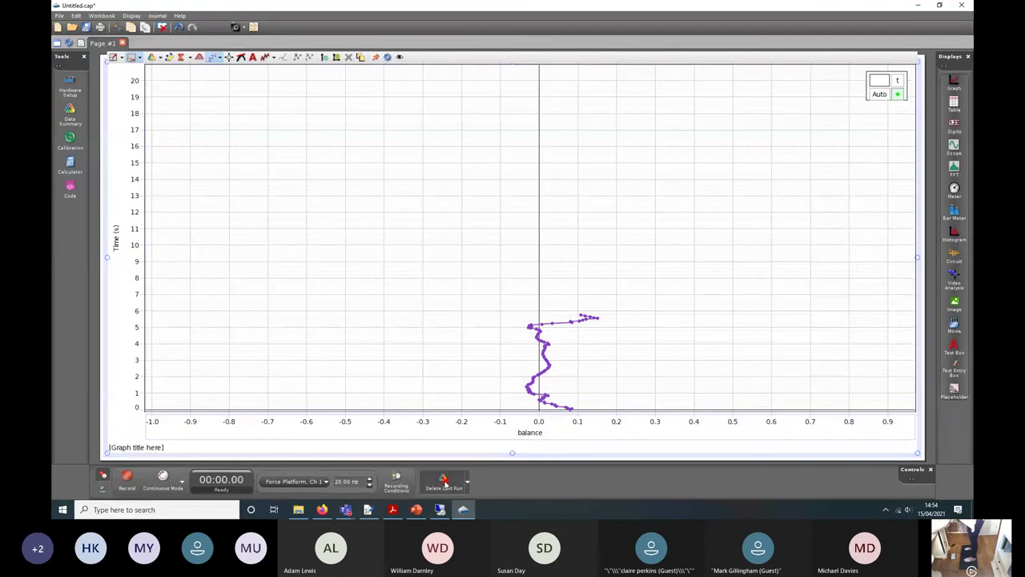
# Record a long balance run of about 74 s on the two platforms.
pyautogui.click(133, 490)
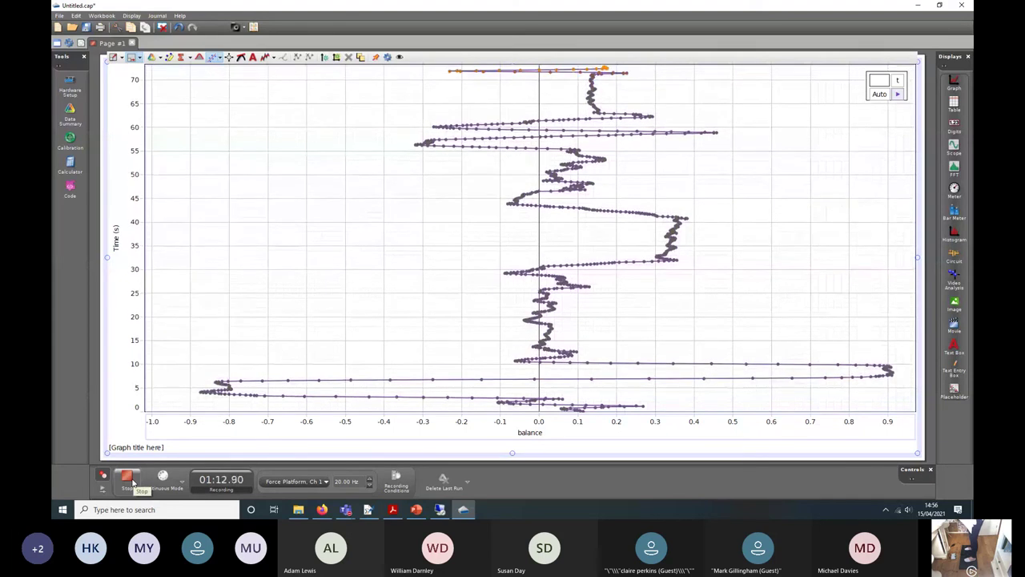
pyautogui.click(128, 478)
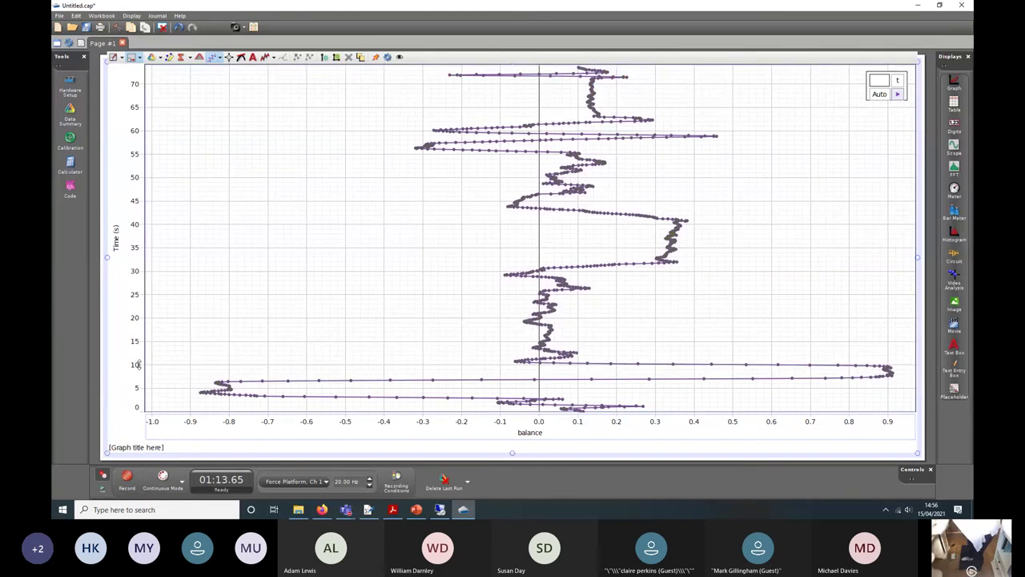
pyautogui.click(58, 16)
pyautogui.click(81, 37)
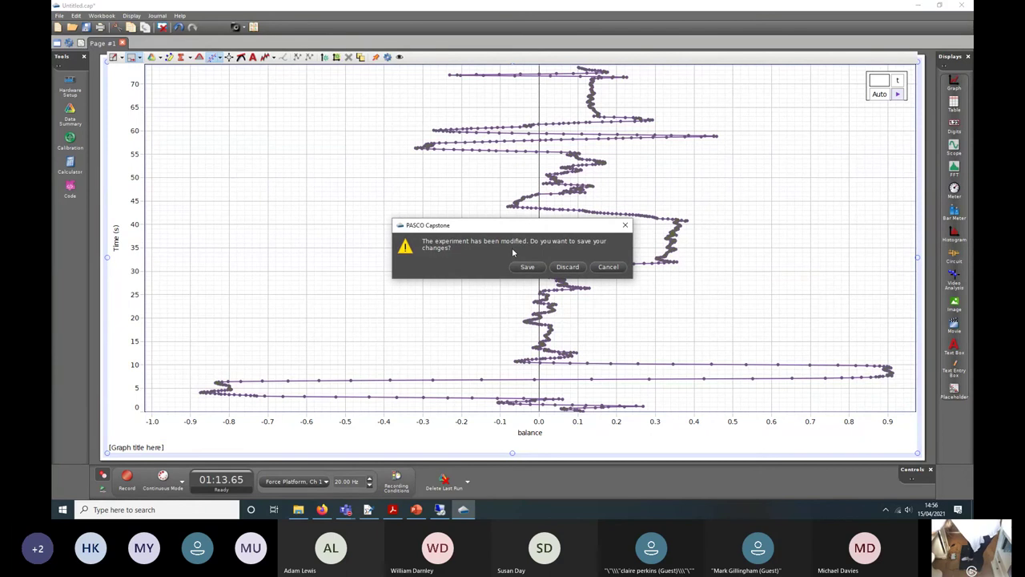
pyautogui.click(572, 269)
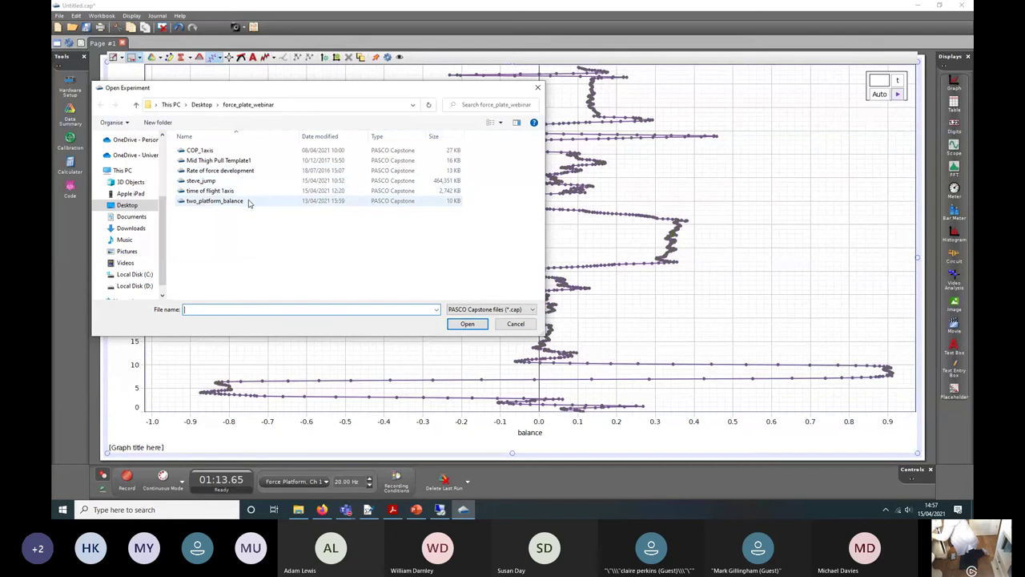
pyautogui.click(516, 323)
# Close PASCO Capstone, discarding the changes to the balance experiment, and start it again.
pyautogui.click(961, 6)
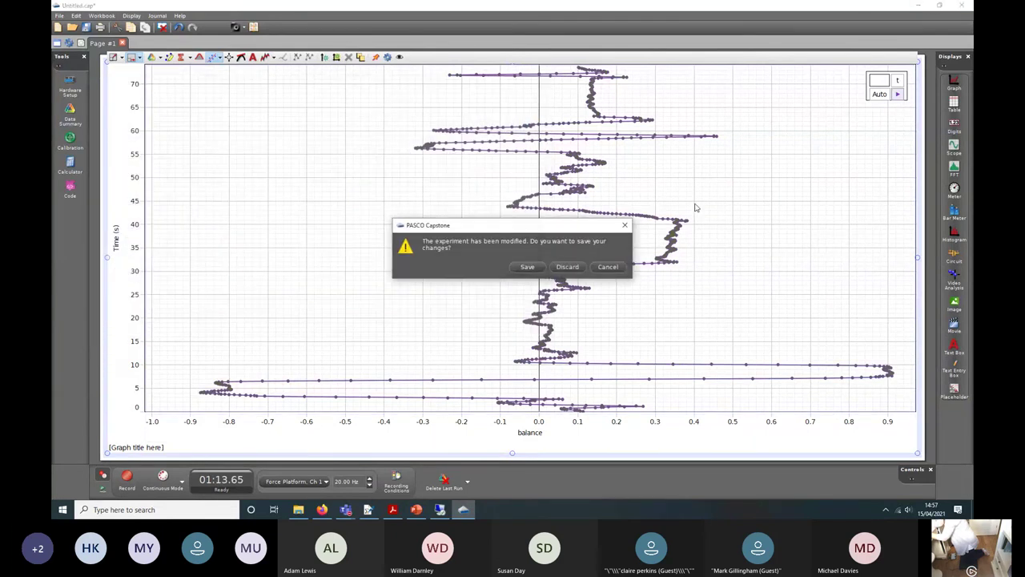
pyautogui.click(568, 267)
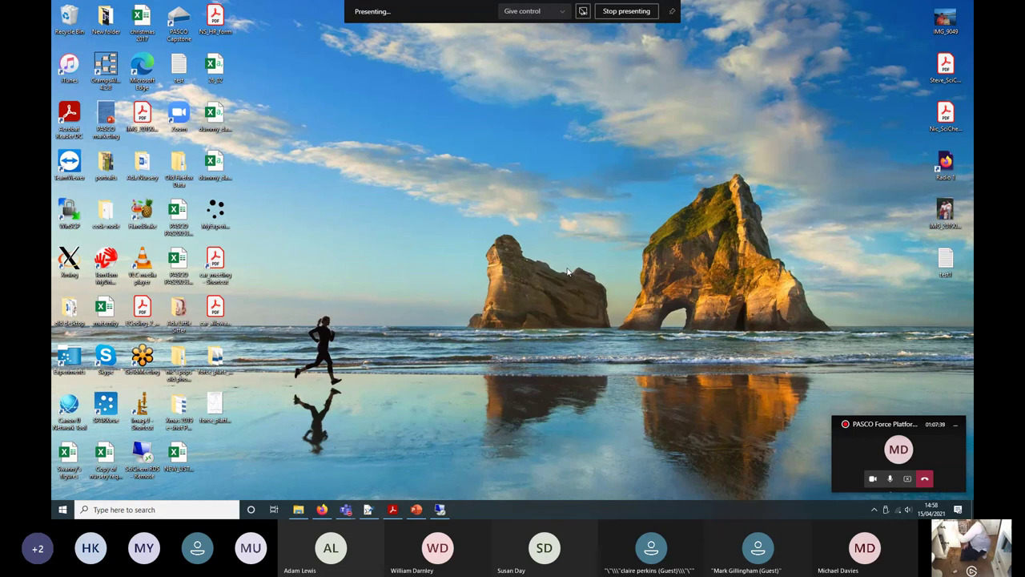
pyautogui.doubleClick(179, 19)
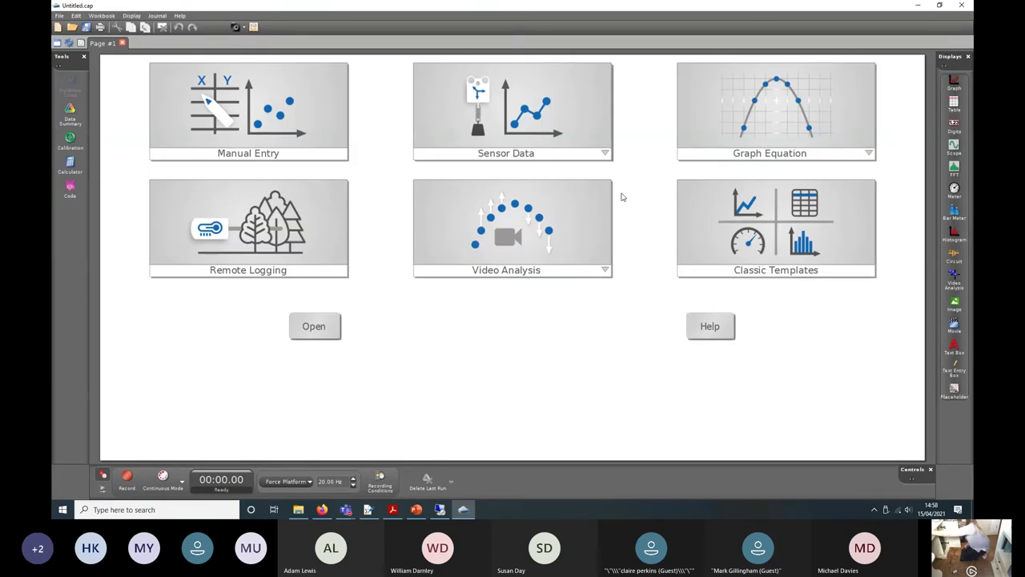
# Open the experiment COP_1axis from the force_plate_webinar folder.
pyautogui.click(59, 16)
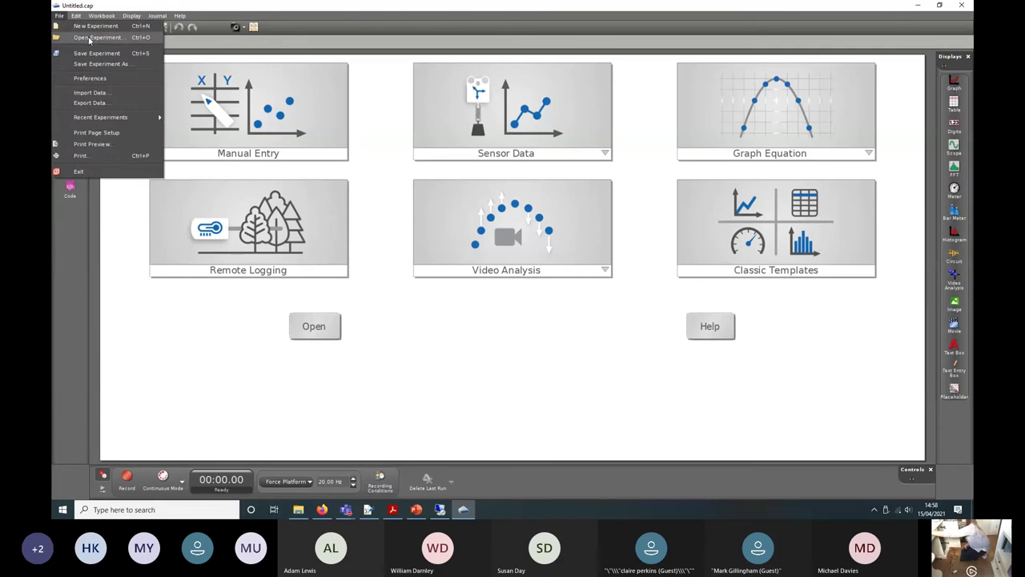
pyautogui.click(90, 37)
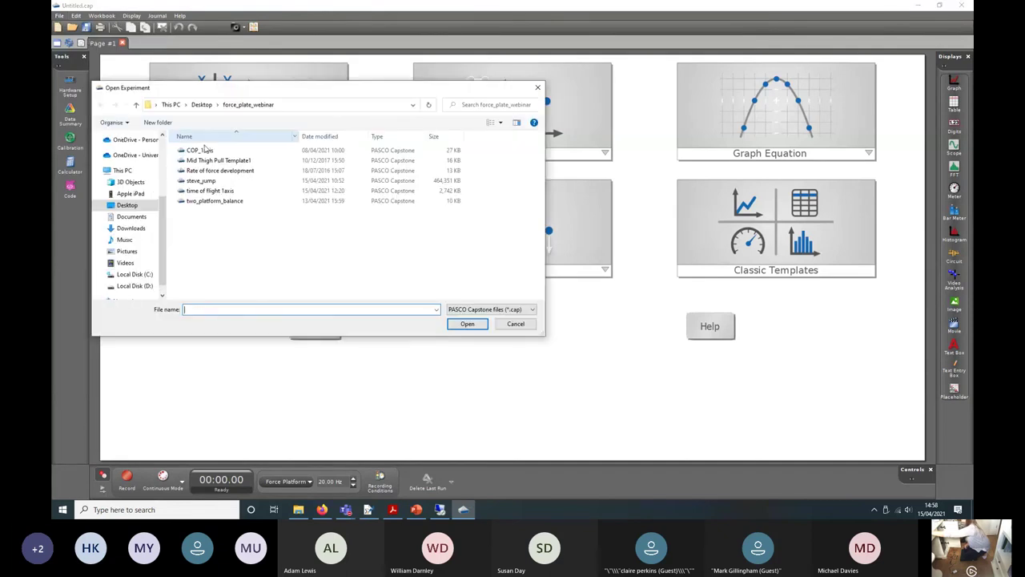
pyautogui.click(205, 150)
pyautogui.click(482, 325)
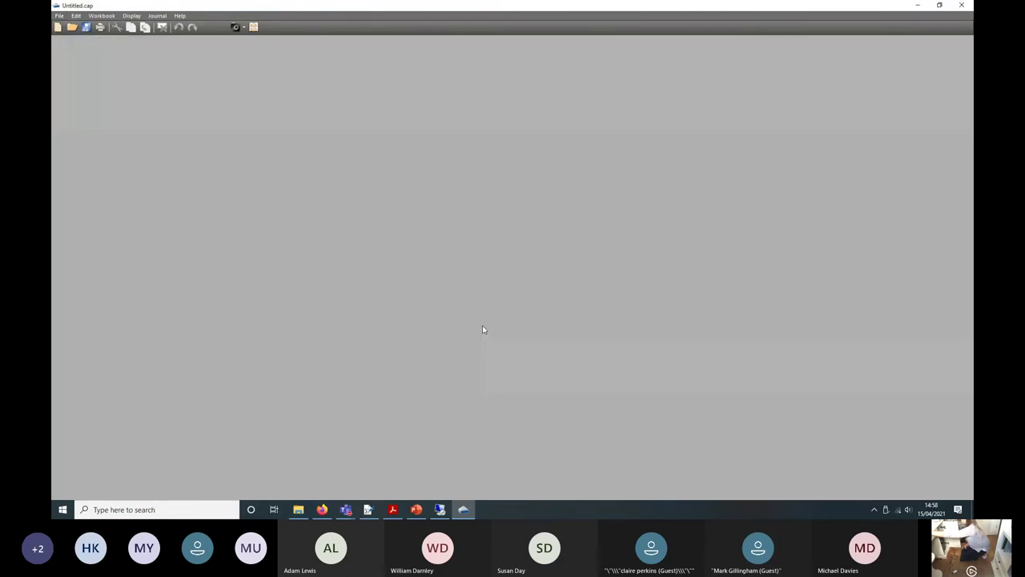